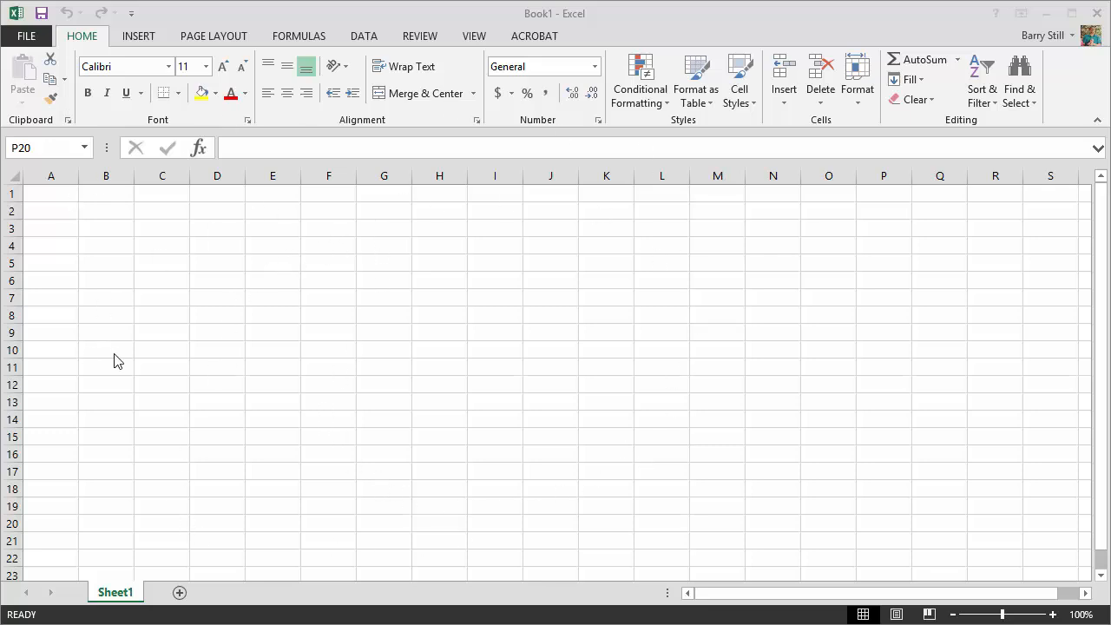
- Enter the text "Hello!" in cell A1
click(51, 197)
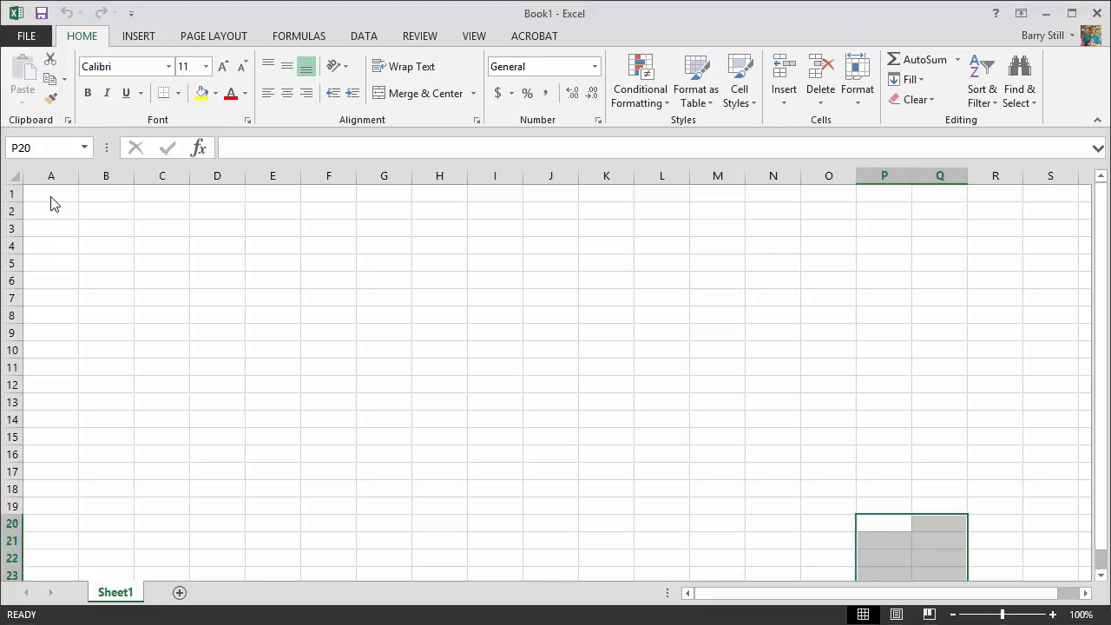
click(49, 189)
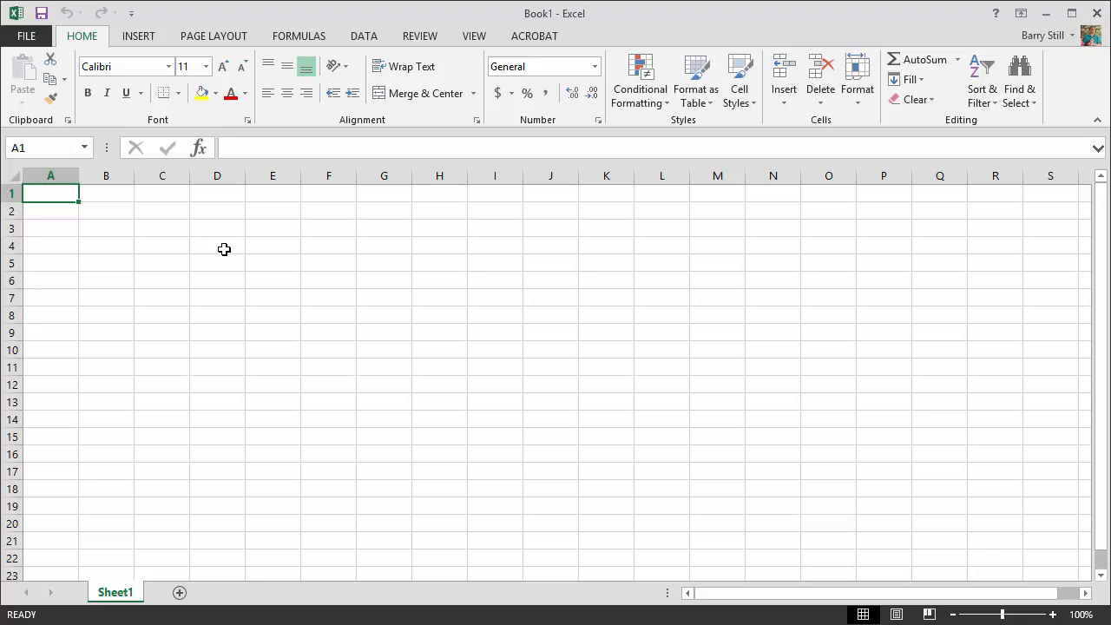
text(Hello!)
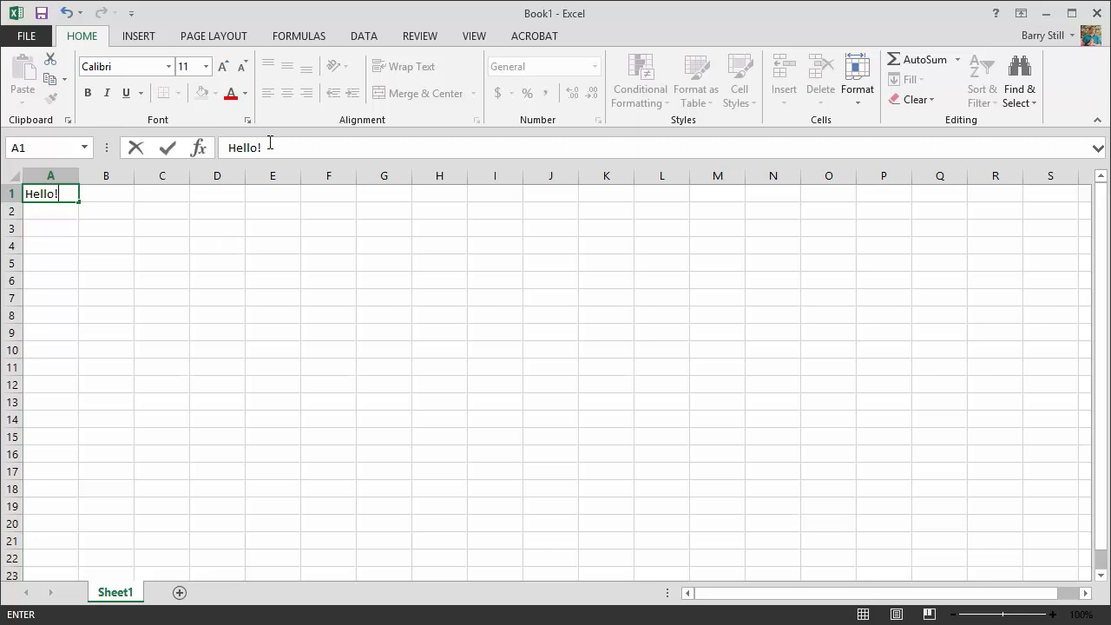
click(38, 266)
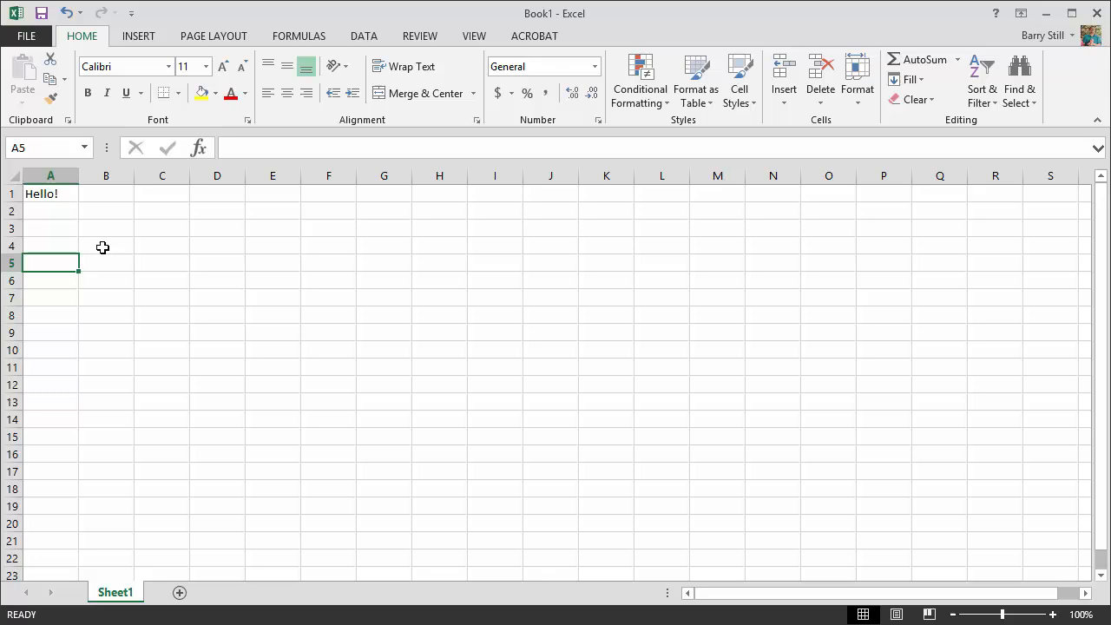
click(214, 245)
- Delete the "Hello!" text from cell A1, leaving the cell empty
click(50, 195)
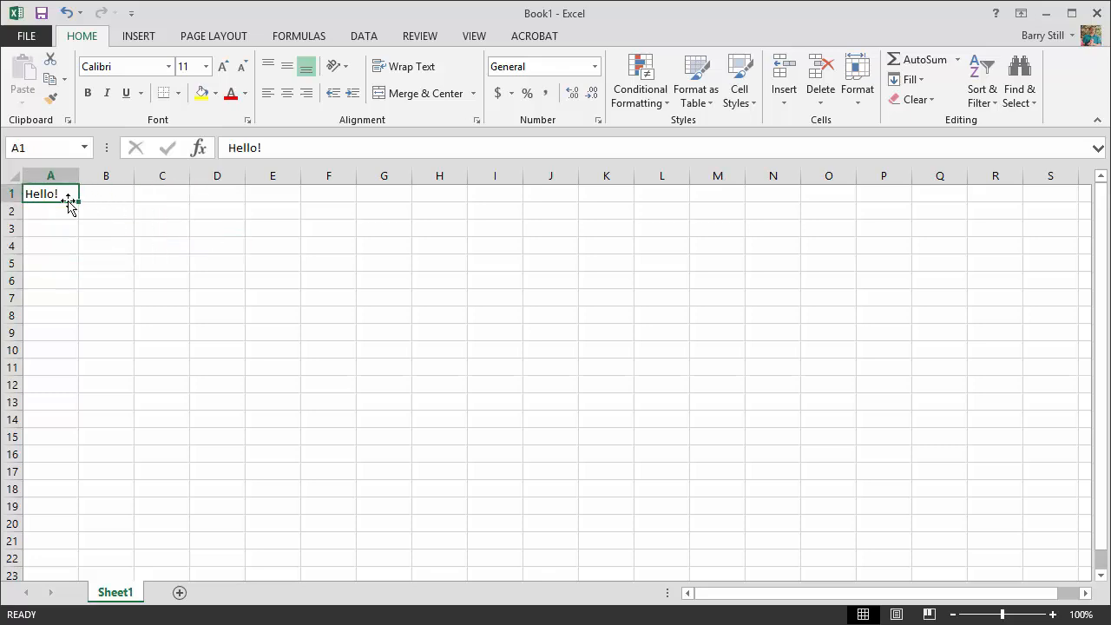
double_click(75, 194)
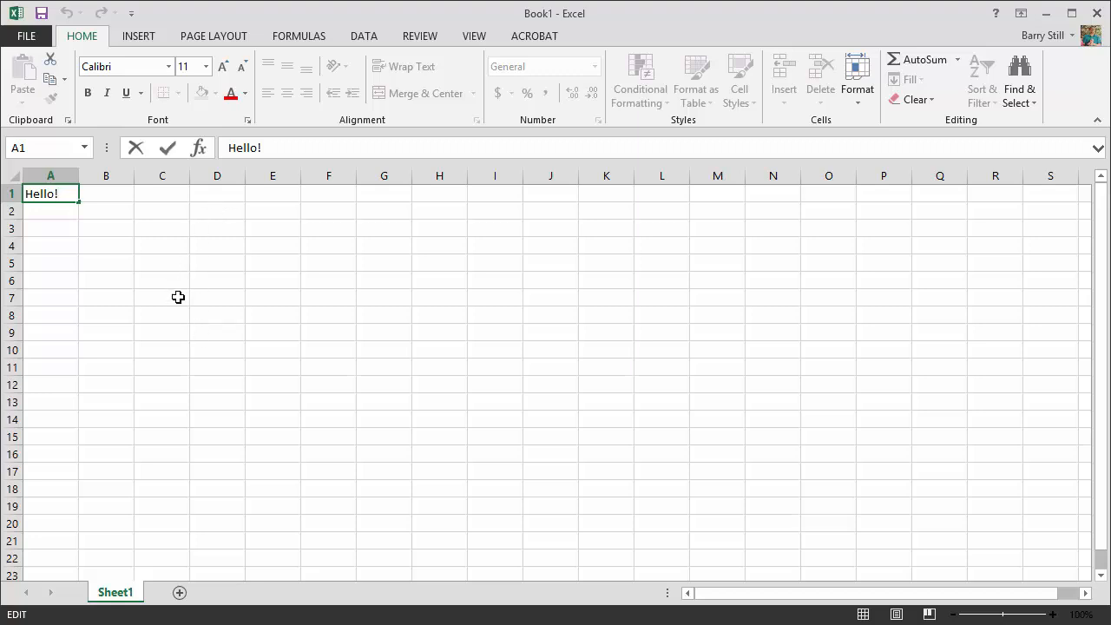
key(BackSpace)
key(BackSpace)
key(BackSpace)
key(BackSpace)
key(BackSpace)
key(BackSpace)
click(118, 285)
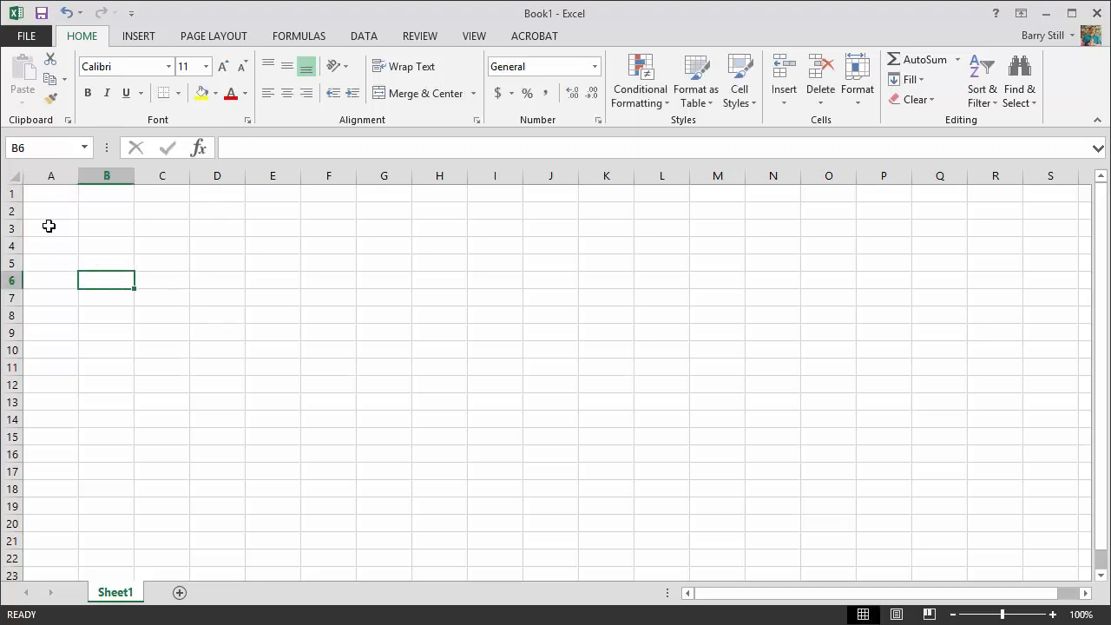
- Enter the text "Helloj" in the empty cell A1
click(44, 193)
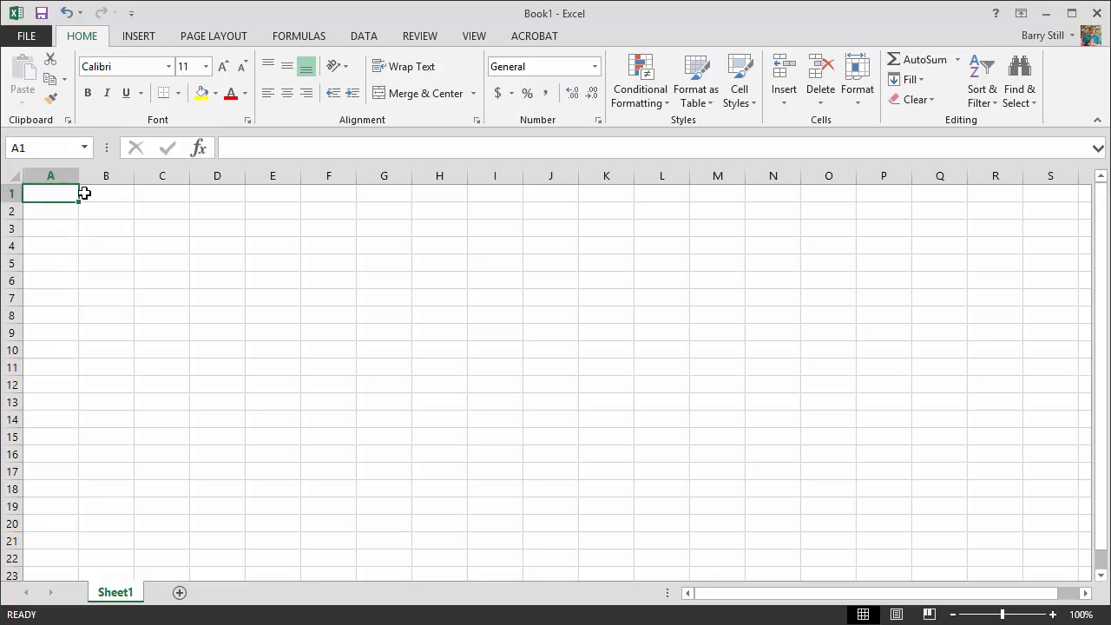
click(257, 142)
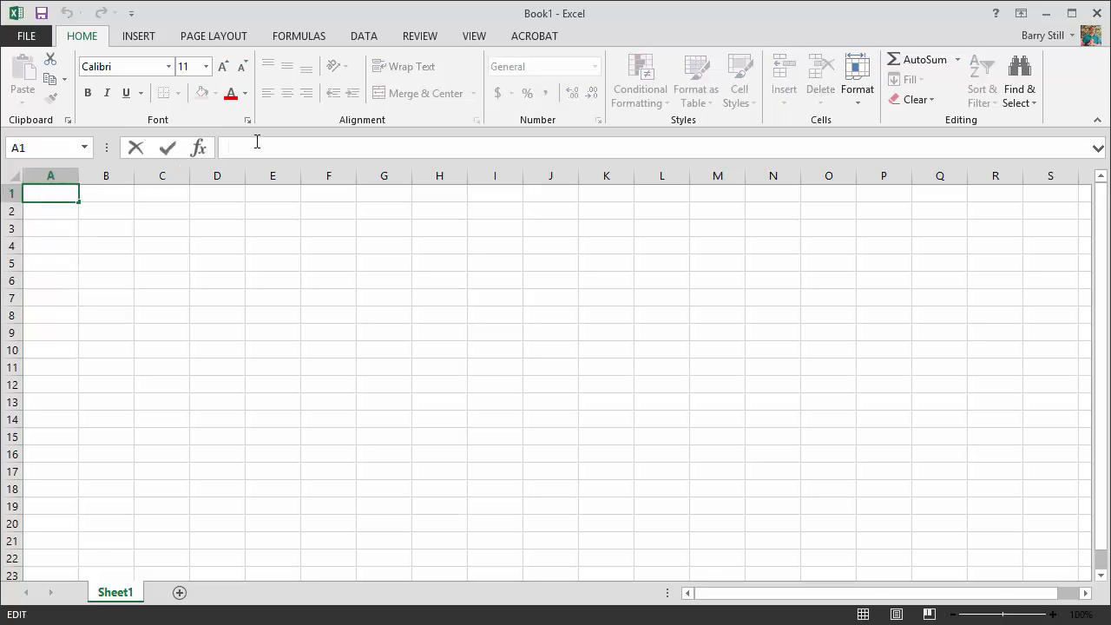
text(;lkj;lk)
key(BackSpace)
key(BackSpace)
key(BackSpace)
key(BackSpace)
key(BackSpace)
key(BackSpace)
key(BackSpace)
text(Helloj)
key(Return)
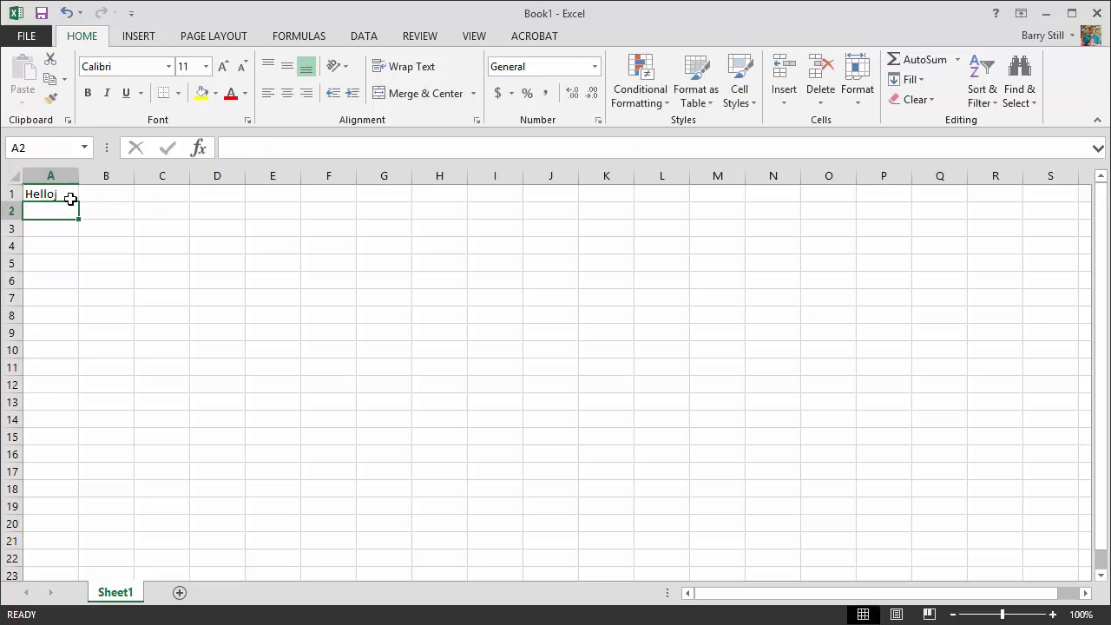
- Correct the text in cell A1 to read "Hello"
click(71, 198)
click(292, 146)
key(BackSpace)
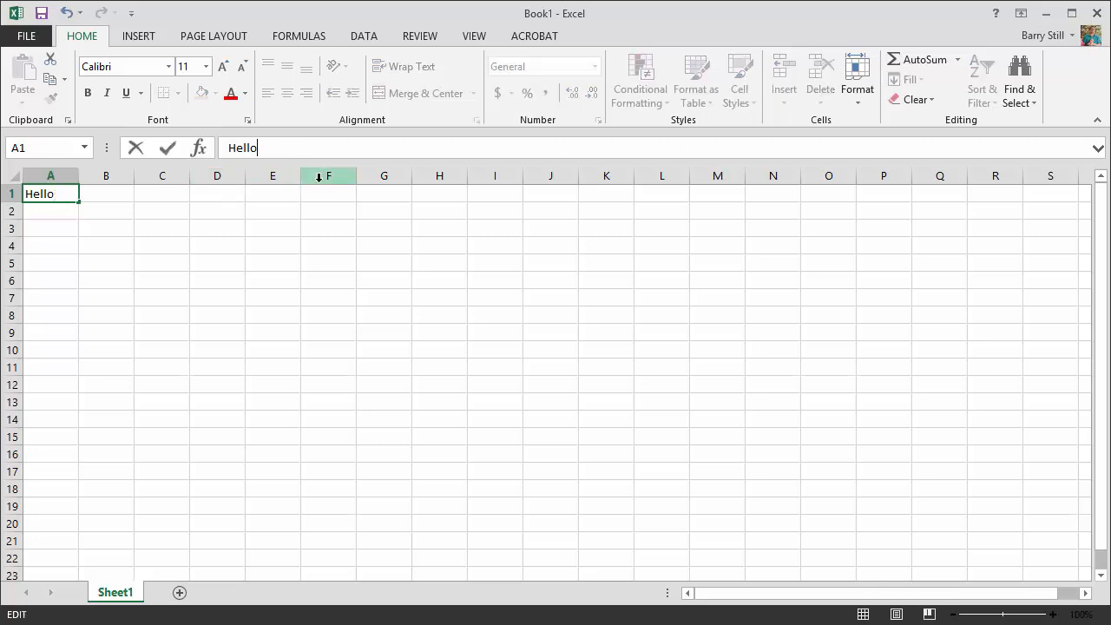
key(Return)
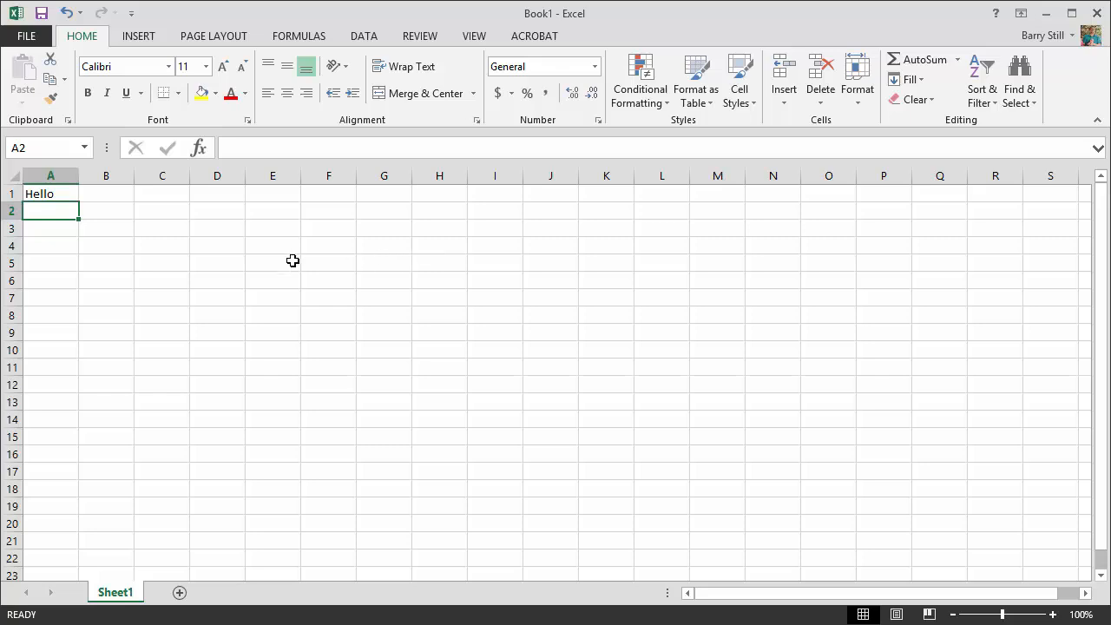
- Replace the contents of cell A1 with the heading "Blue Liquid"
click(29, 194)
key(BackSpace)
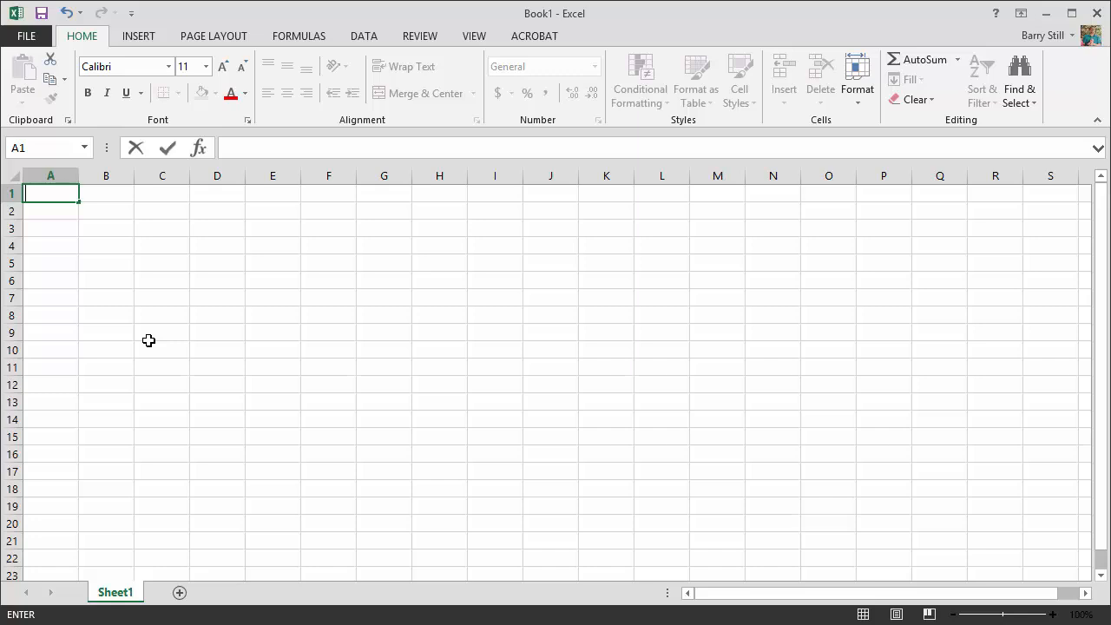
text(Blue Liquid)
key(ctrl+Return)
- Enter the heading "Clear Liquid" in cell C1
key(Right)
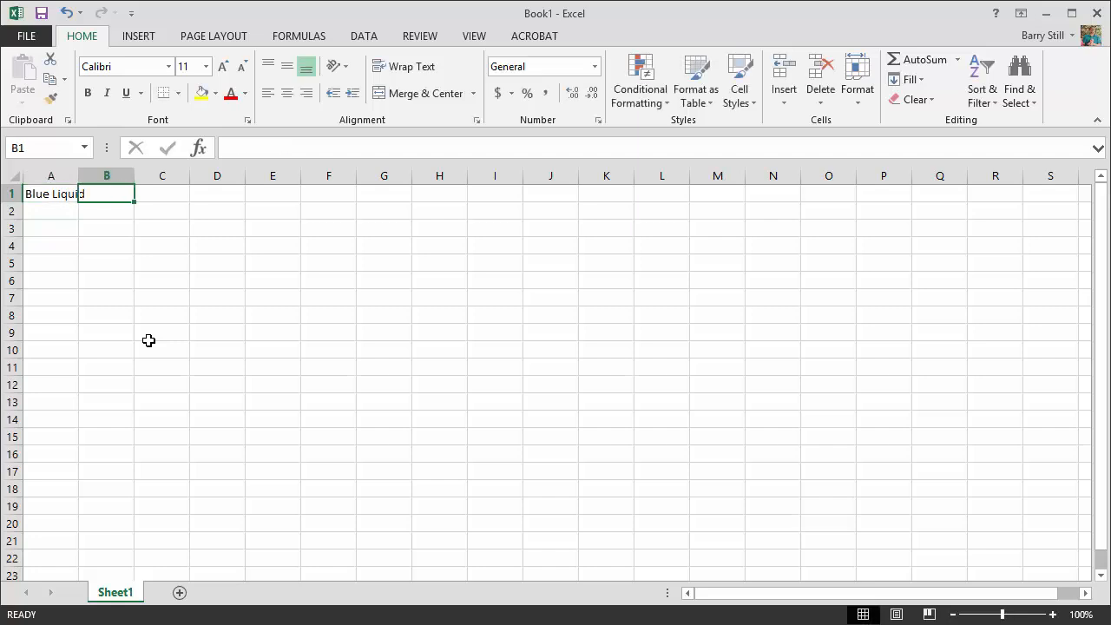
key(Right)
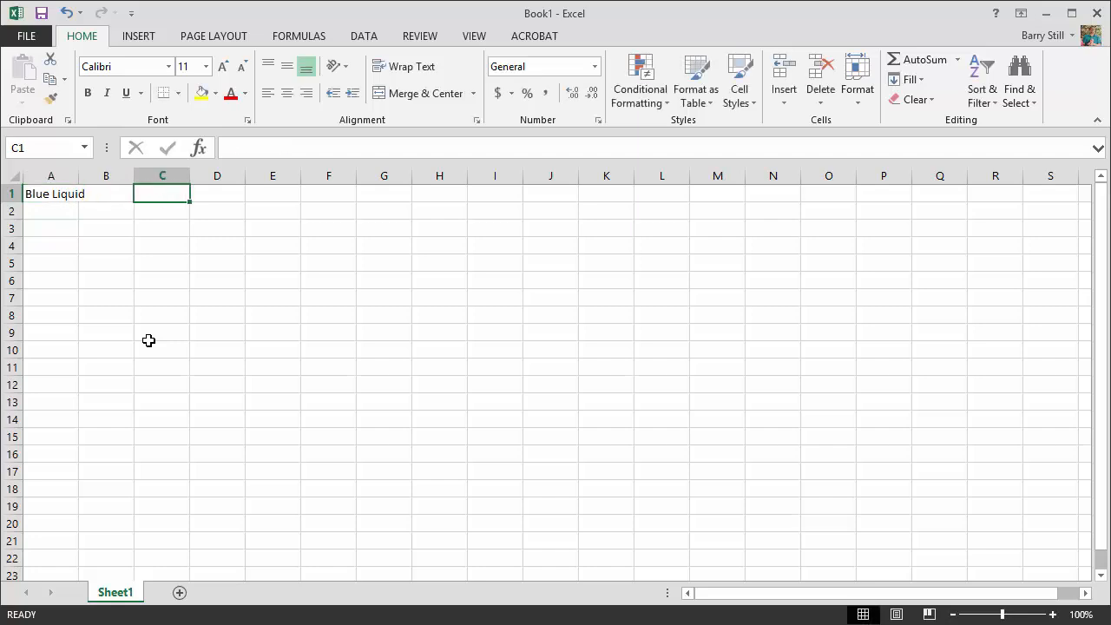
text(Red)
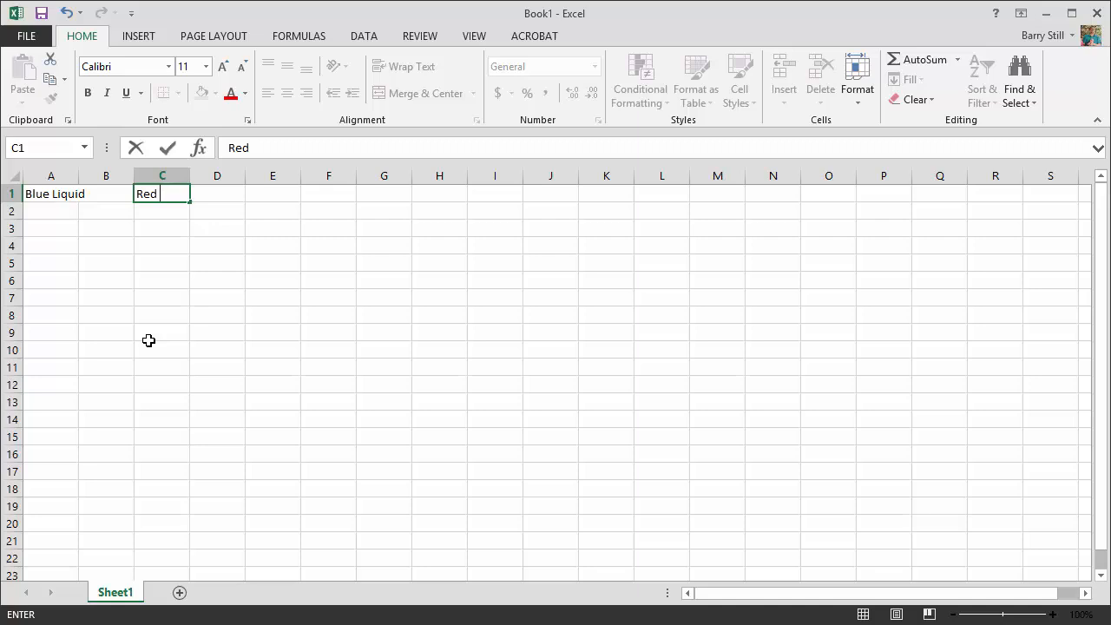
key(BackSpace)
key(BackSpace)
key(BackSpace)
text(Clear Liquid)
key(Return)
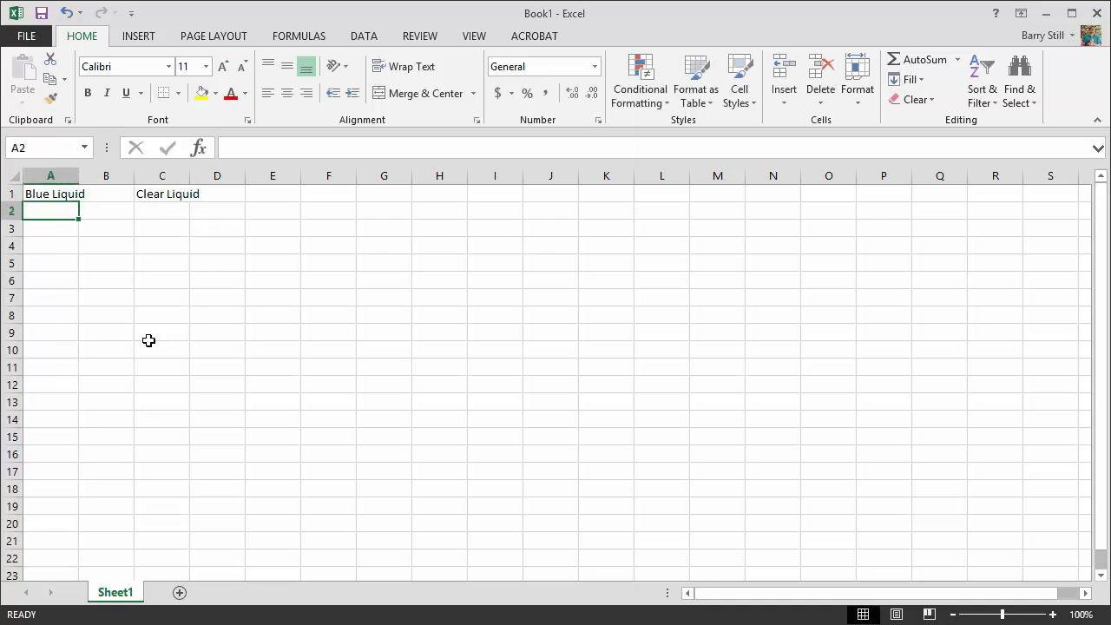
- Enter the Blue Liquid subheadings "Volume (mL)" in cell A2 and "Mass (g)" in cell B2
text(Volume)
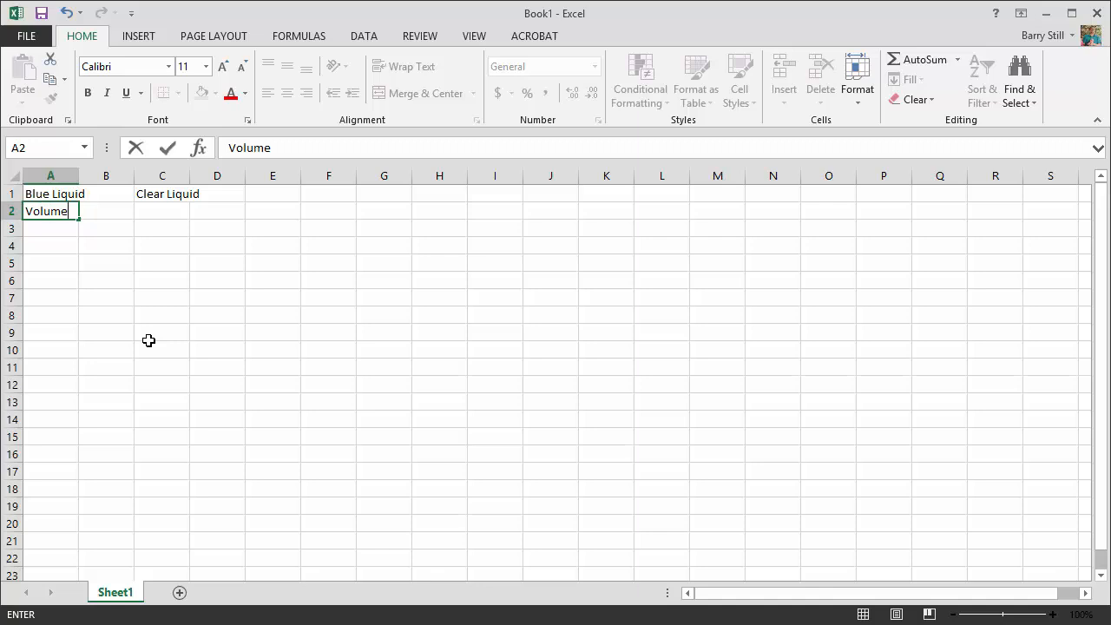
text( (mL))
key(Tab)
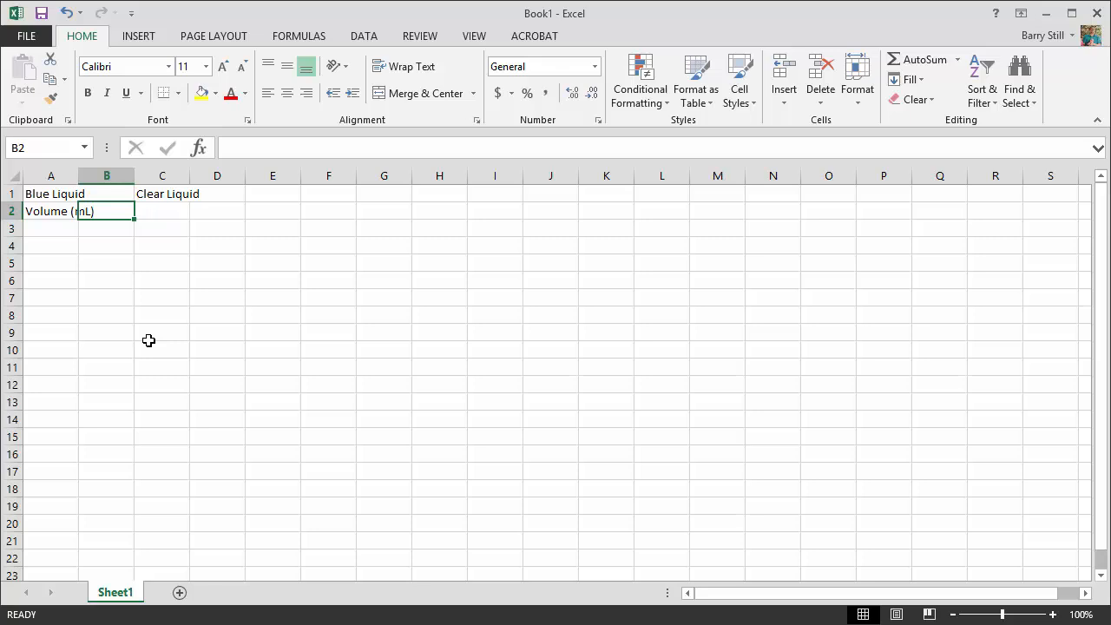
text(Mass (g))
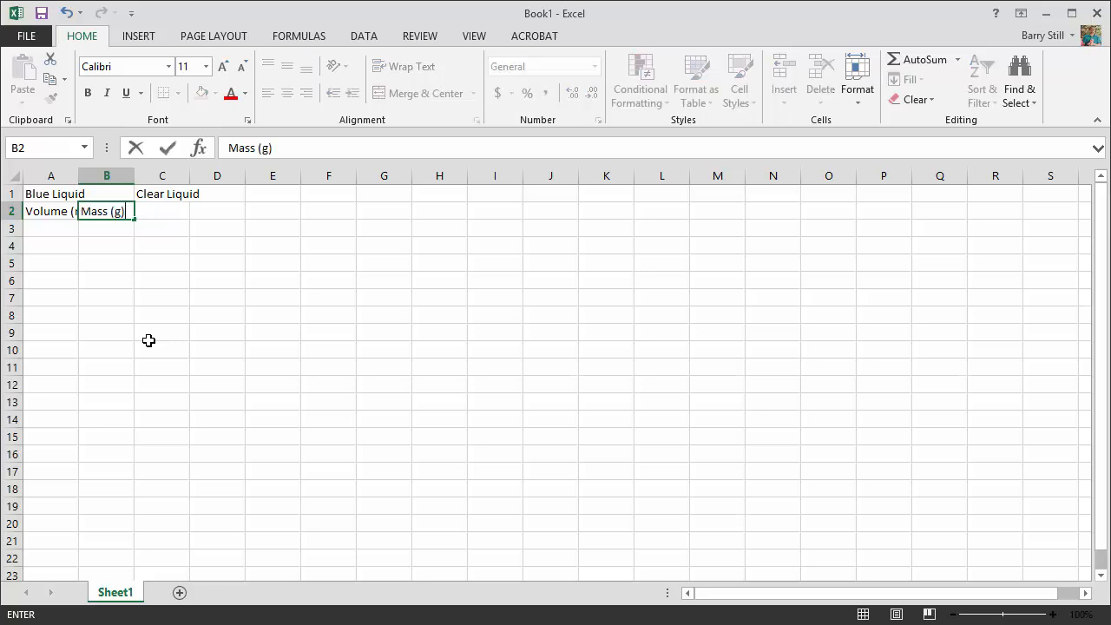
key(Tab)
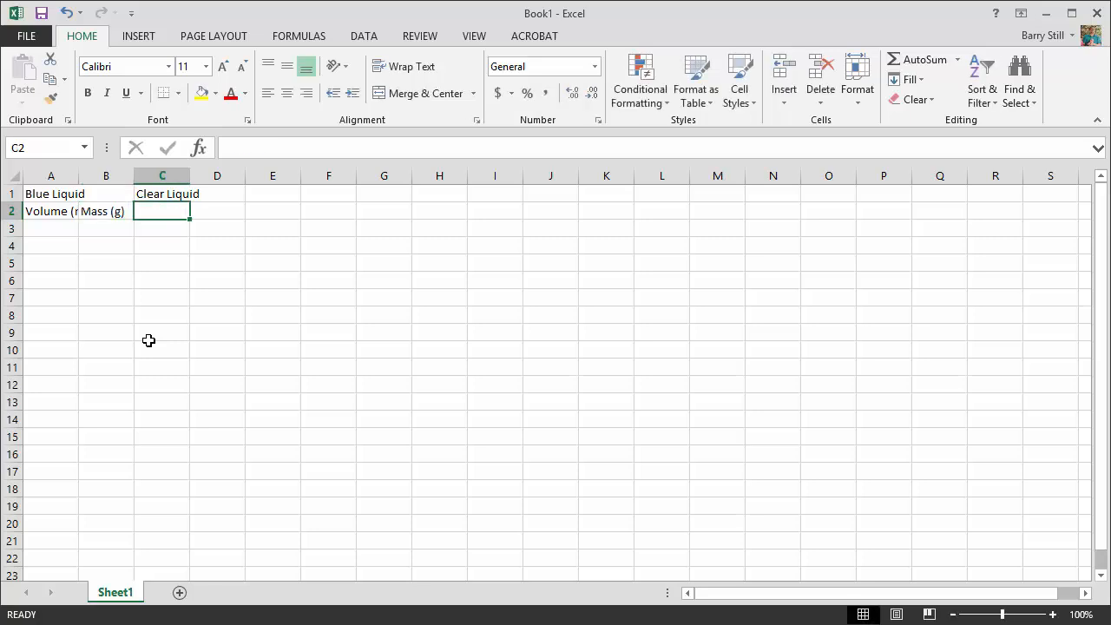
- Enter the Clear Liquid subheadings "Volume (mL)" in cell C2 and "Mass (g)" in cell D2
text(Volume)
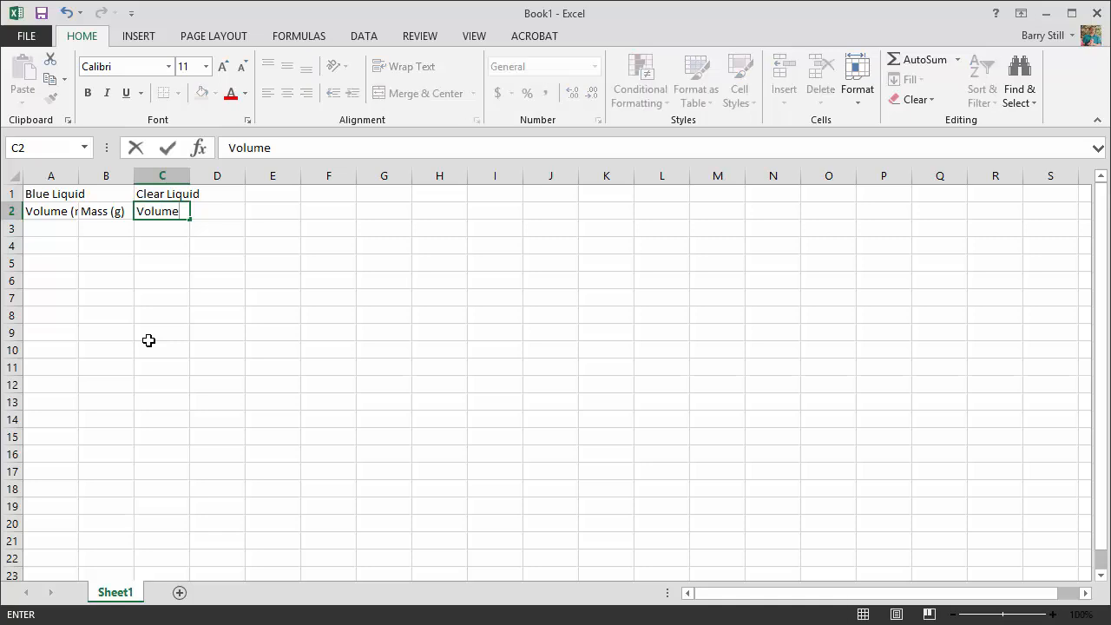
text( (mL))
key(Tab)
text(Mas)
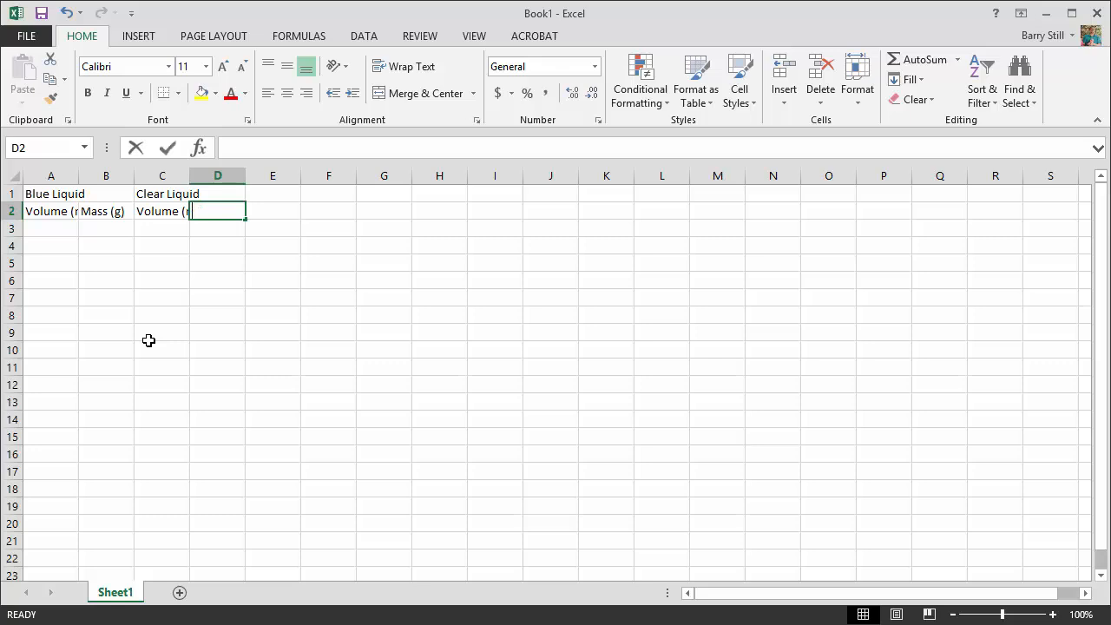
text(s (g))
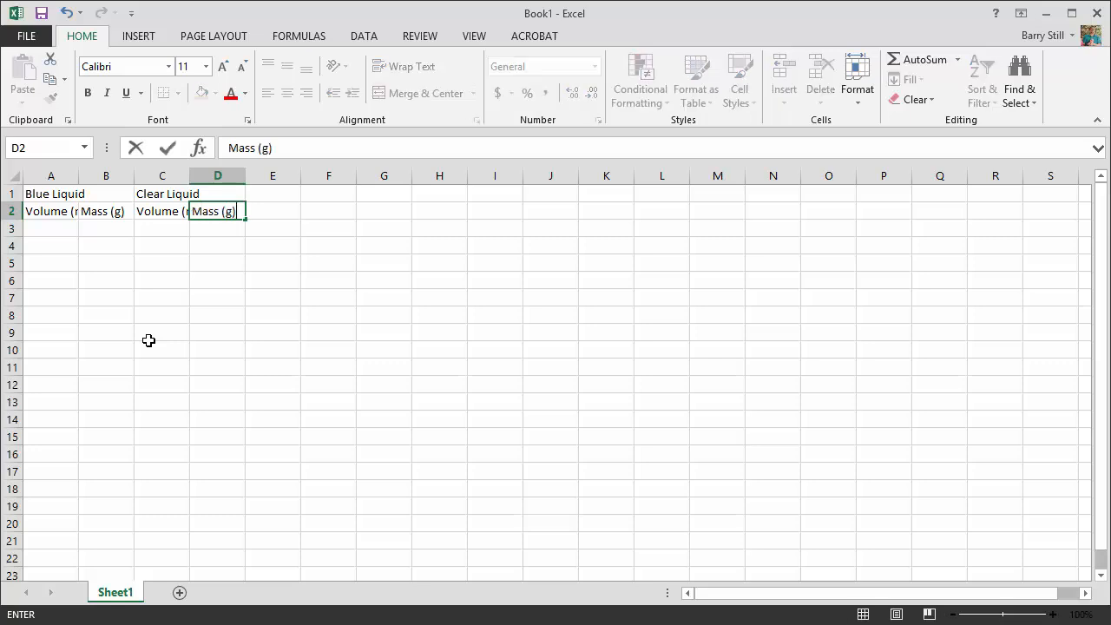
key(Tab)
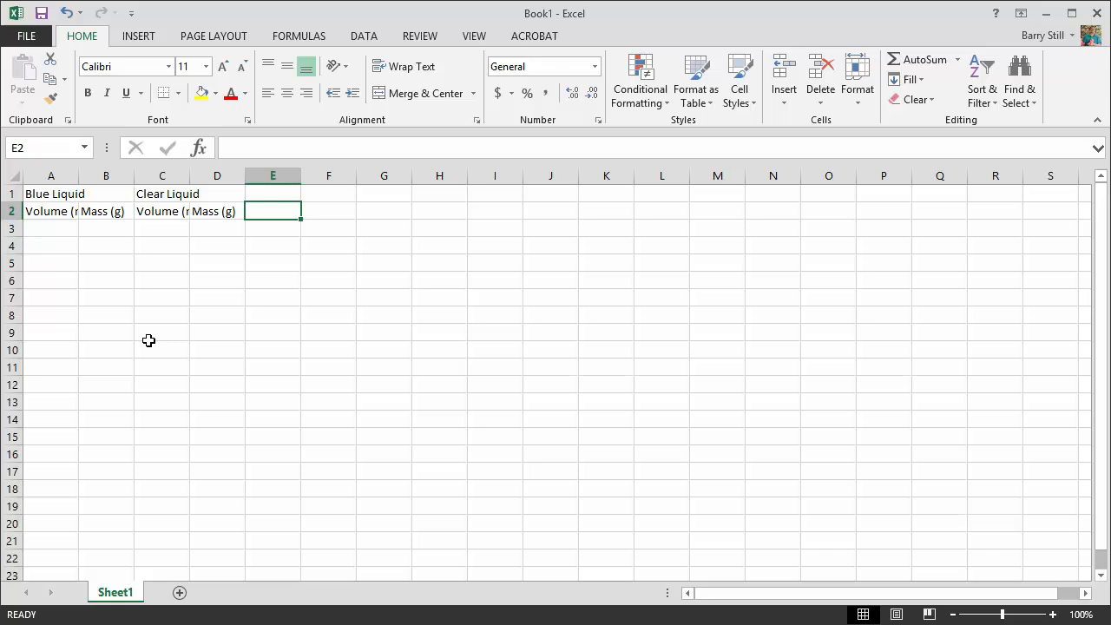
key(Return)
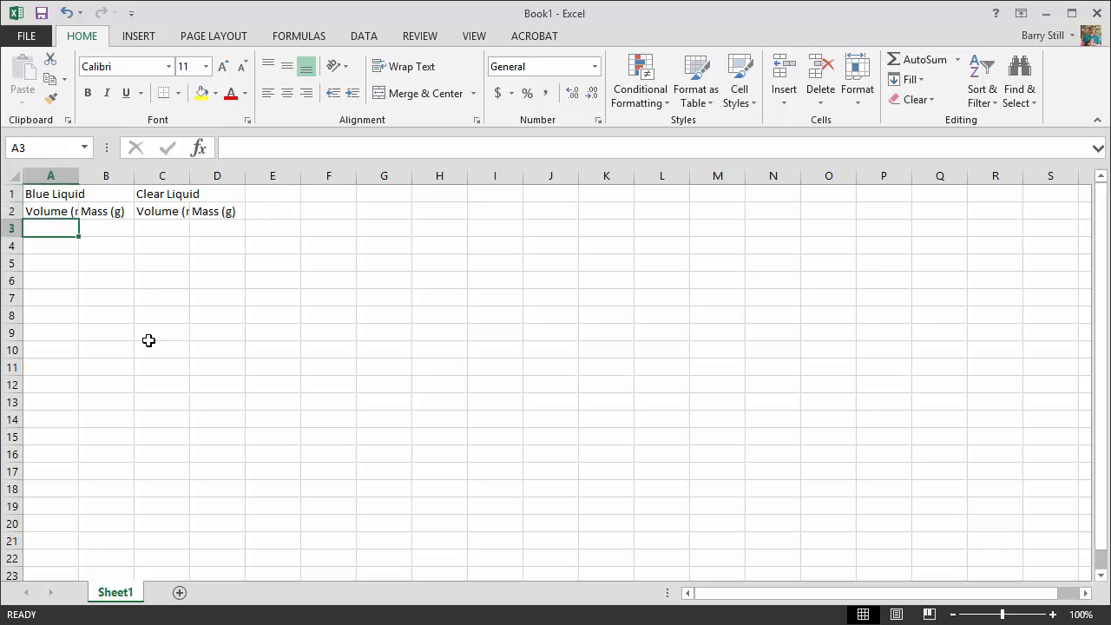
- Autofit the widths of columns A and C to their "Volume (mL)" headings
double_click(78, 176)
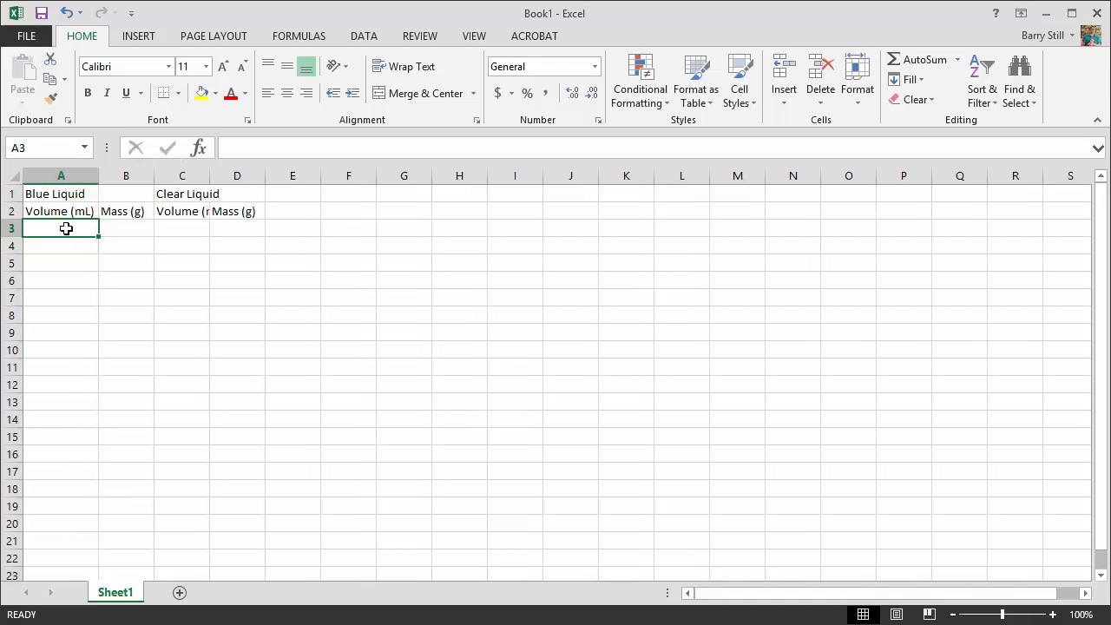
double_click(209, 177)
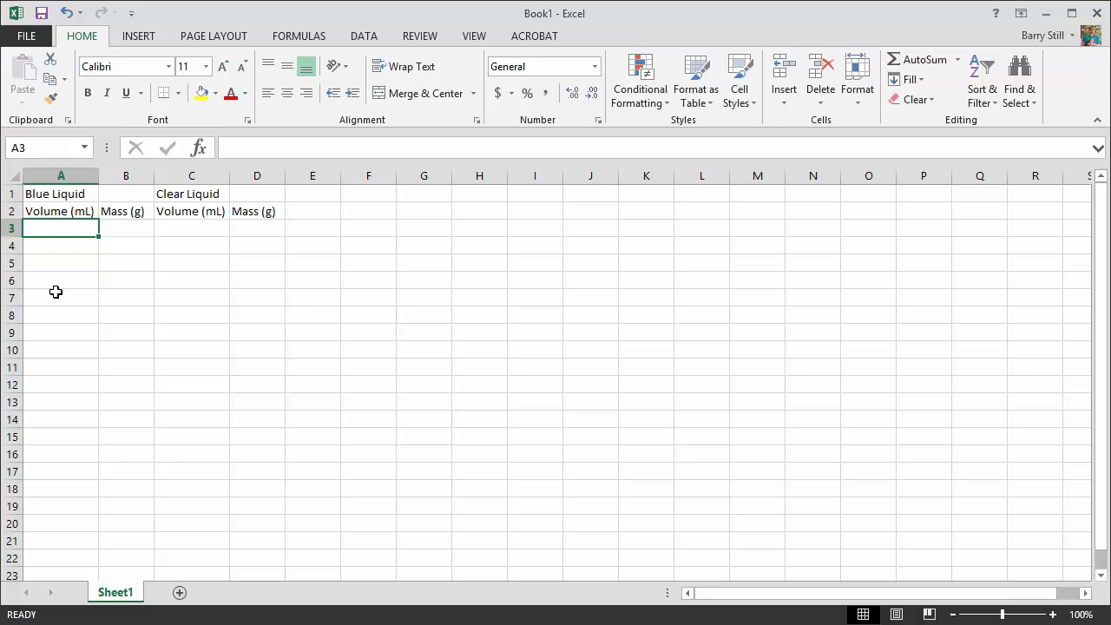
- Enter the Blue Liquid volumes 24.4, 12.5, 50.2, 2.6, 10 and 13.1 in cells A3 through A8
text(24.4)
key(Return)
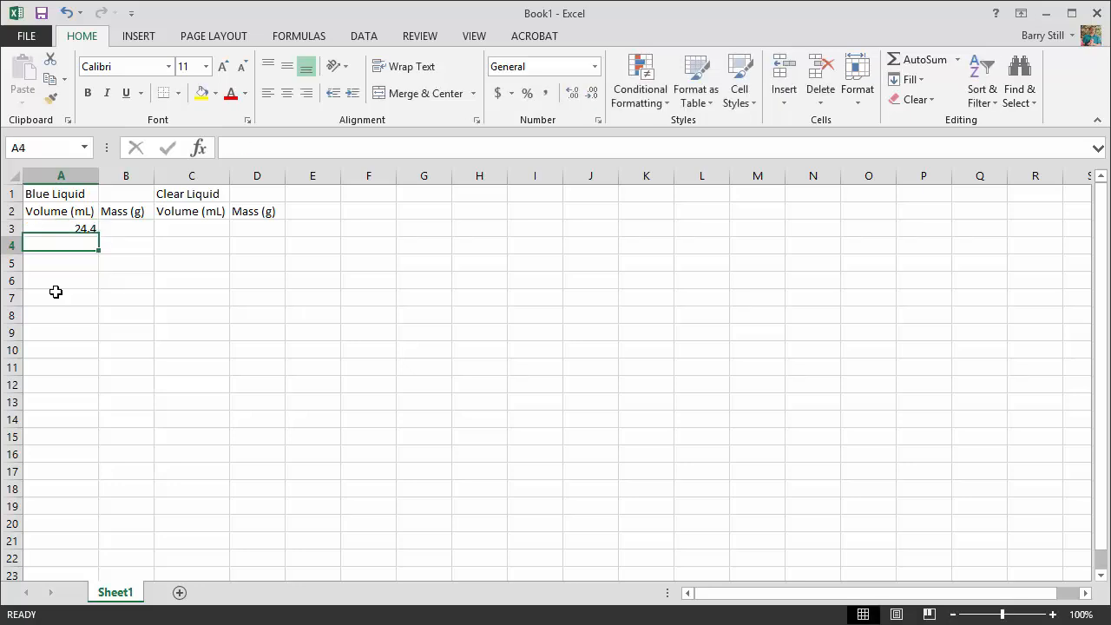
text(12.5)
key(Return)
text(50.2)
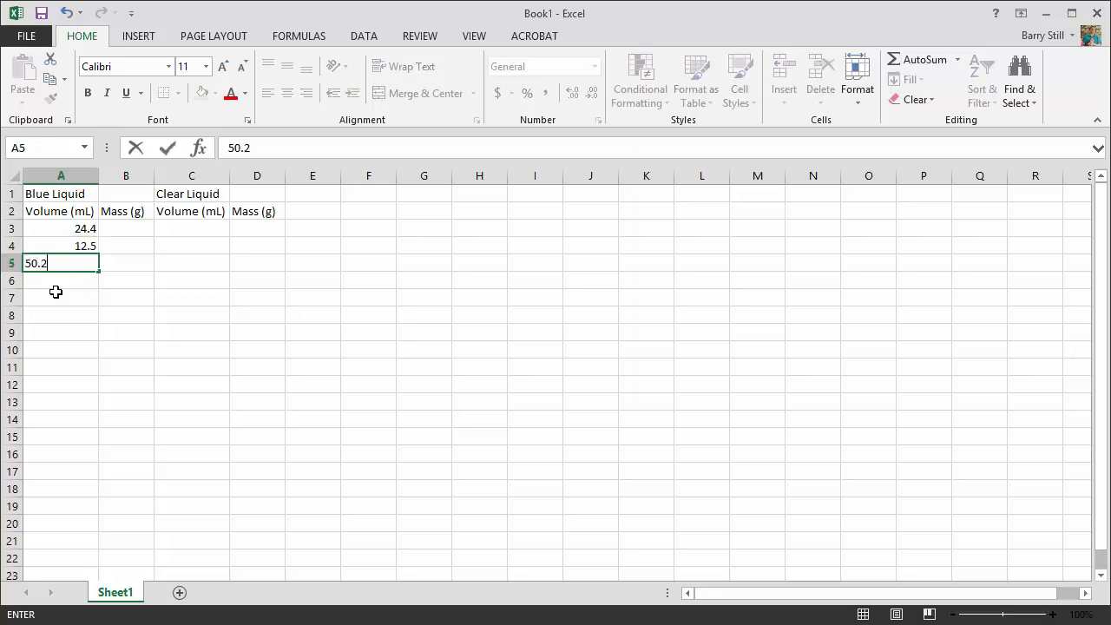
key(Return)
text(2.6)
key(Return)
text(10)
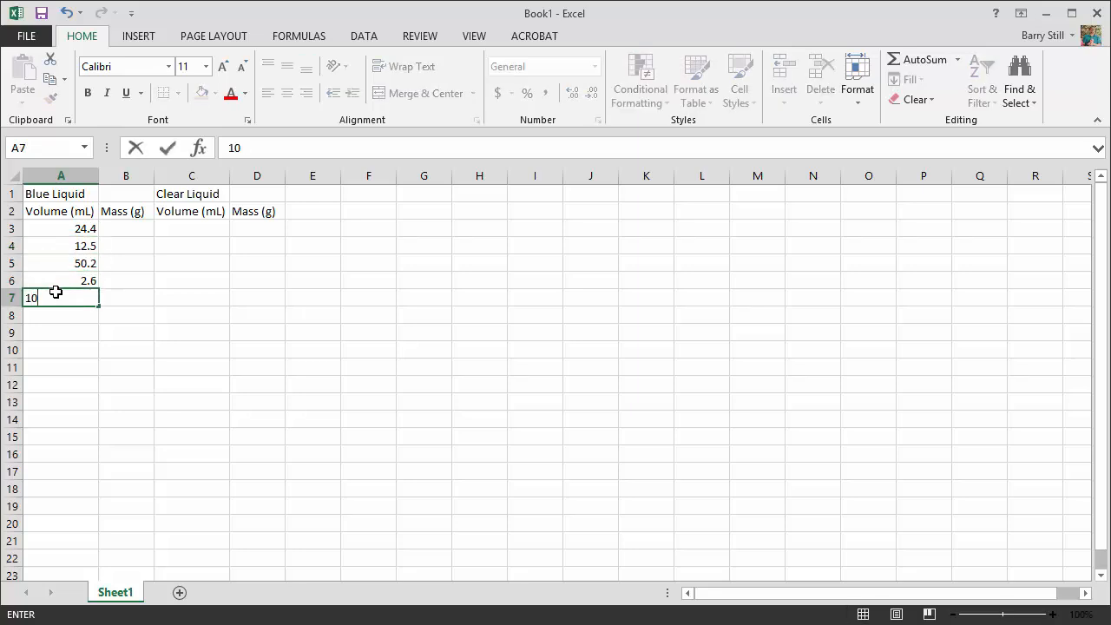
key(Return)
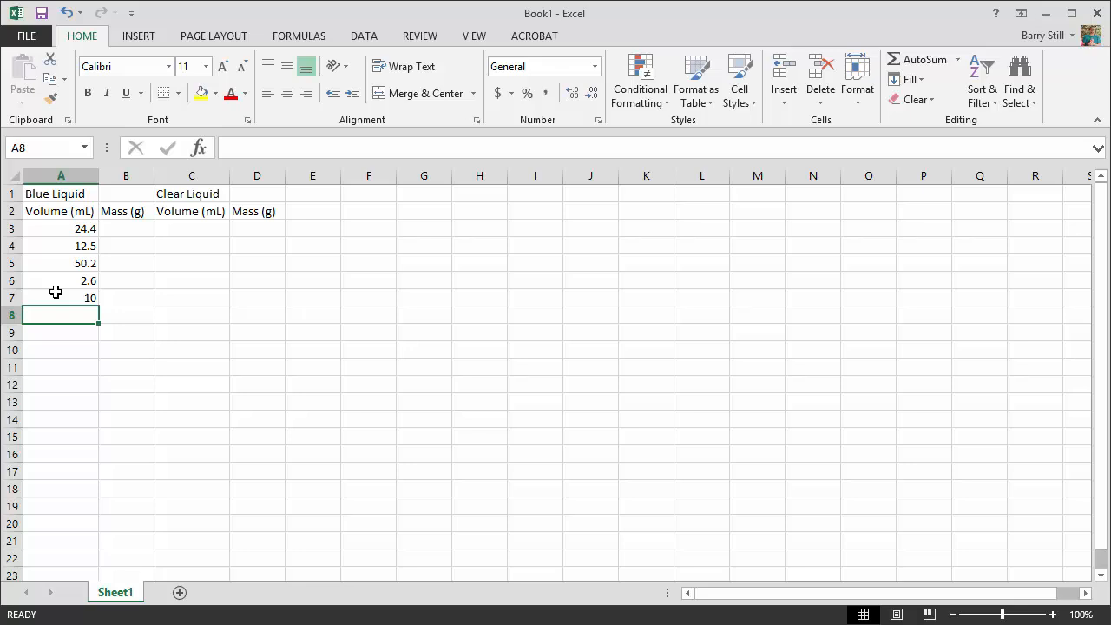
text(13.1)
key(Return)
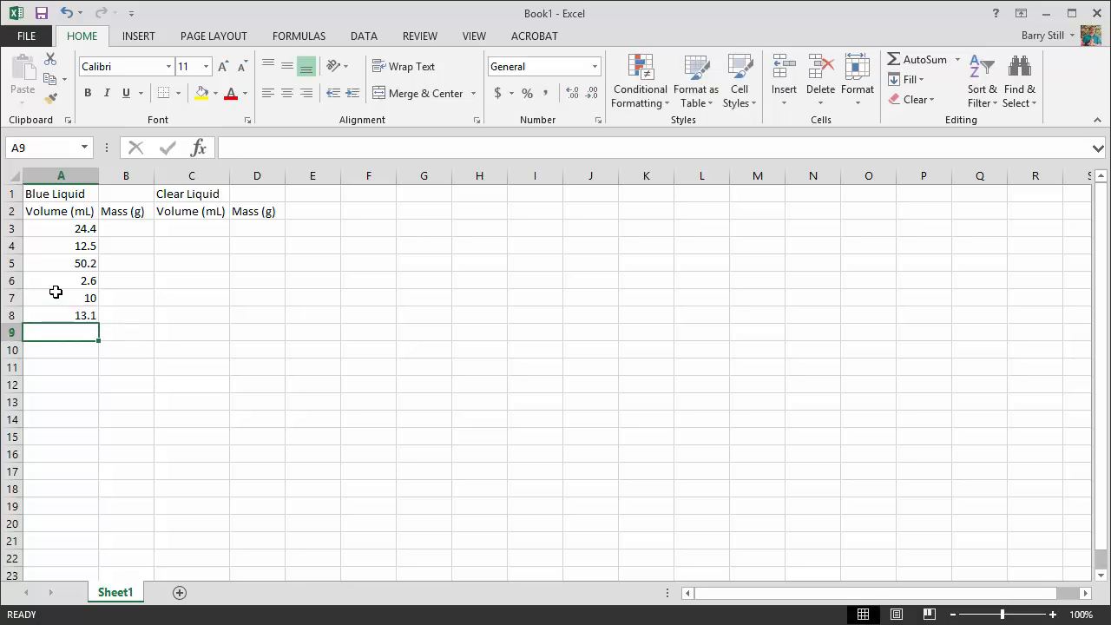
- Re-enter the volume in cell A7 as 10.0 and format the cell to show one decimal place
key(Up)
key(Up)
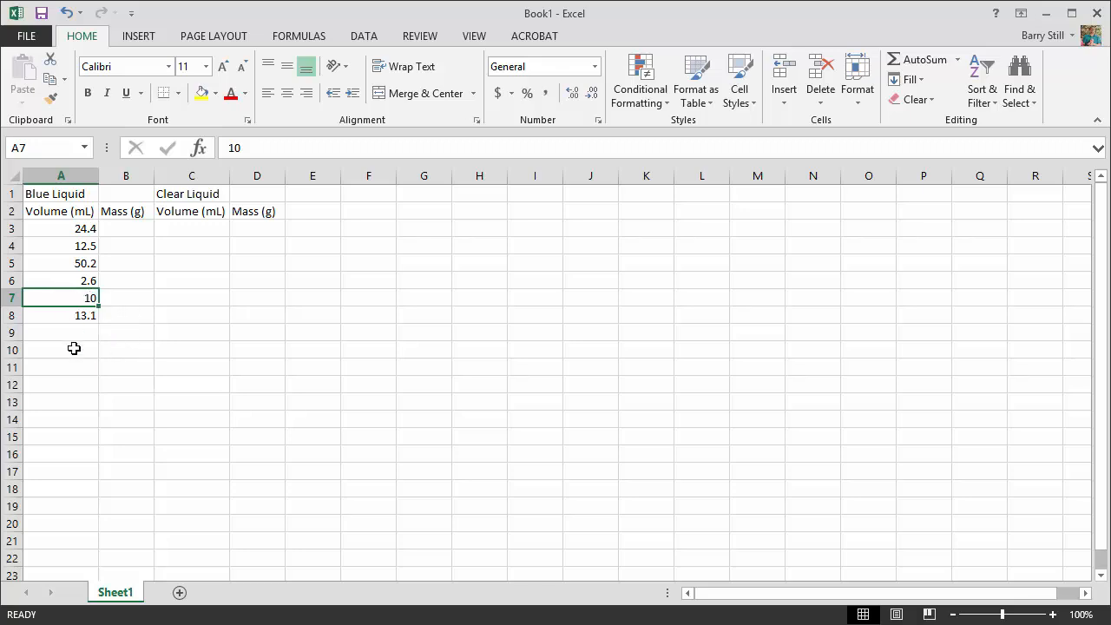
text(.0)
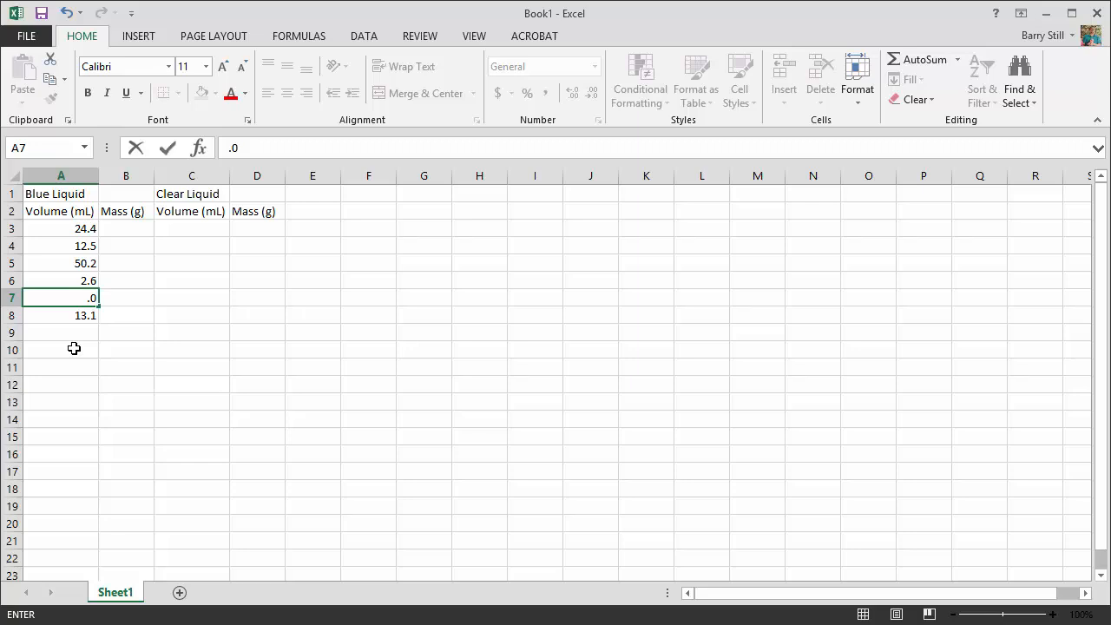
text(.0)
key(Return)
click(74, 297)
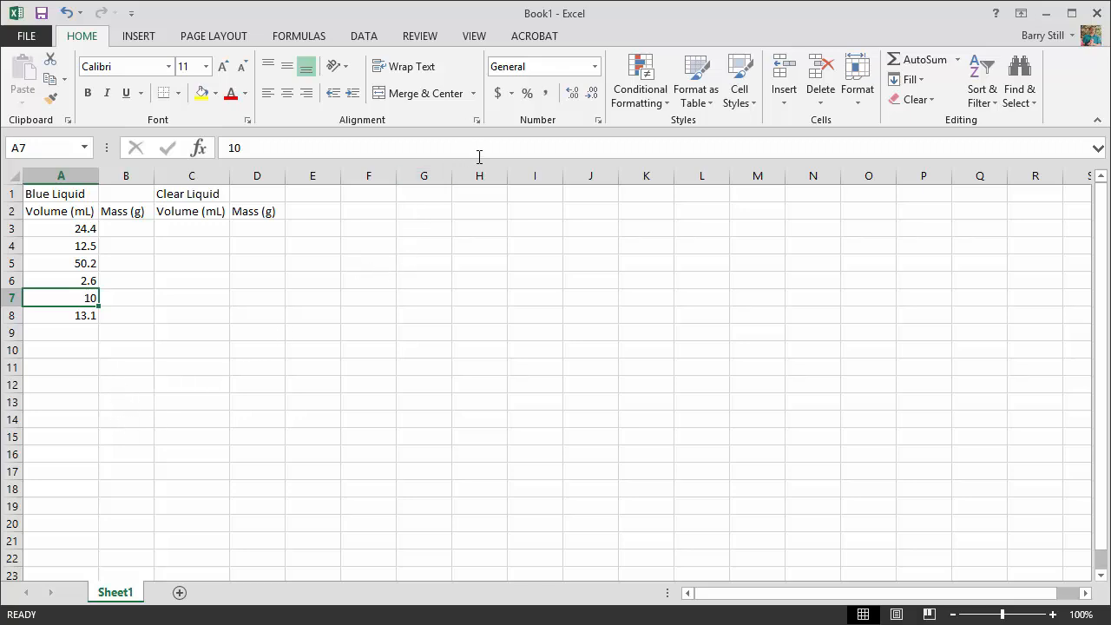
click(572, 95)
- Enter the Blue Liquid masses 24.31, 12.63, 50.18, 2.58, 9.94 and 13.01 in cells B3 through B8
click(136, 228)
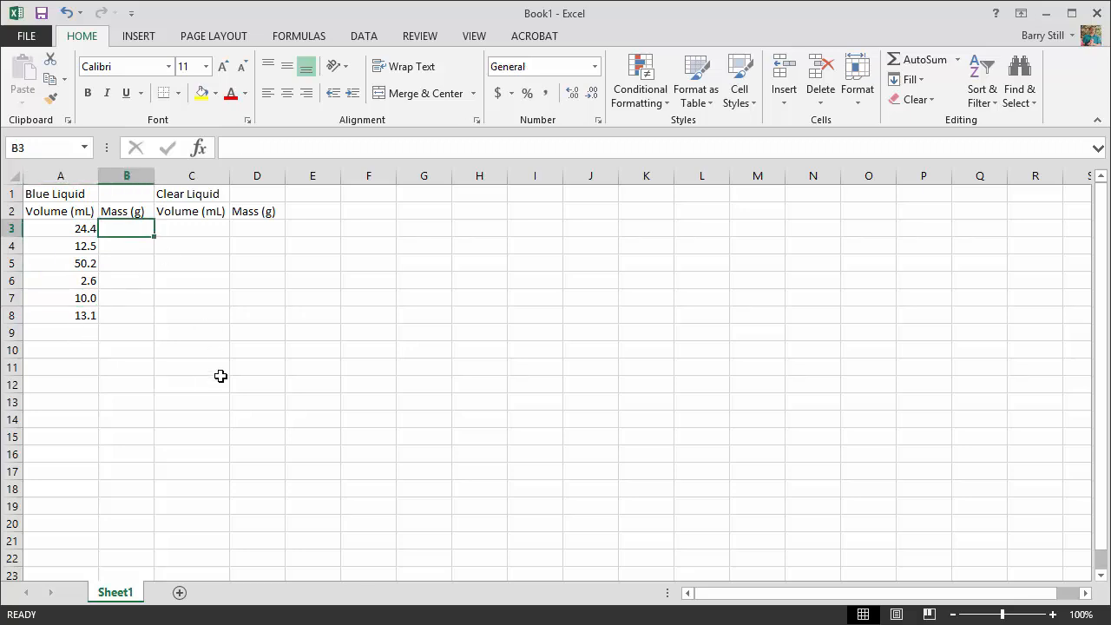
text(24.3)
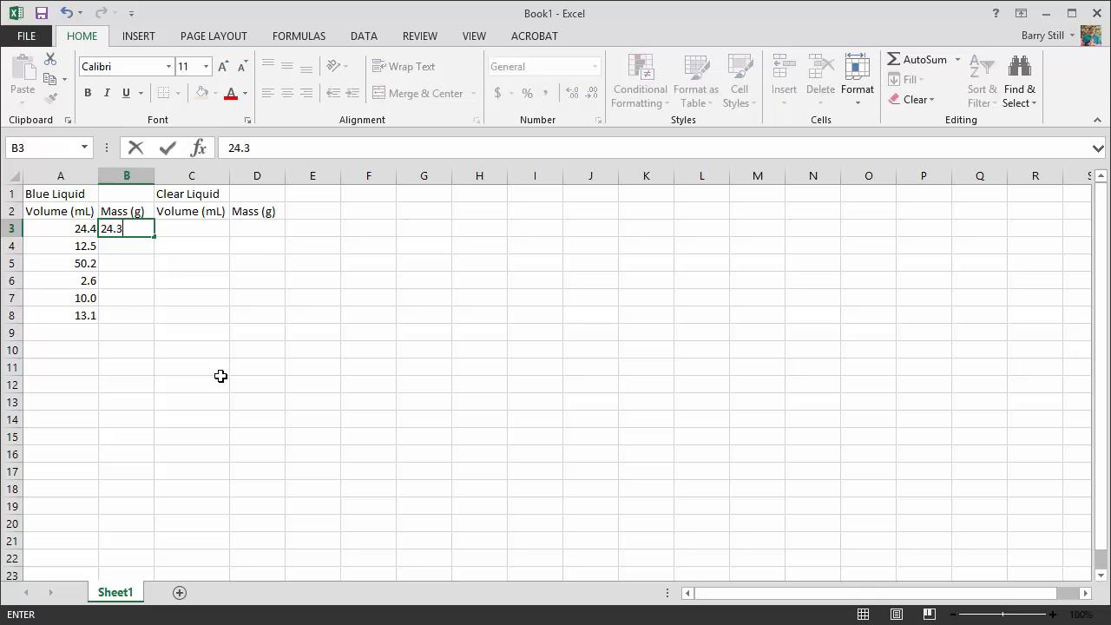
text(1)
key(Return)
text(12.63)
key(Return)
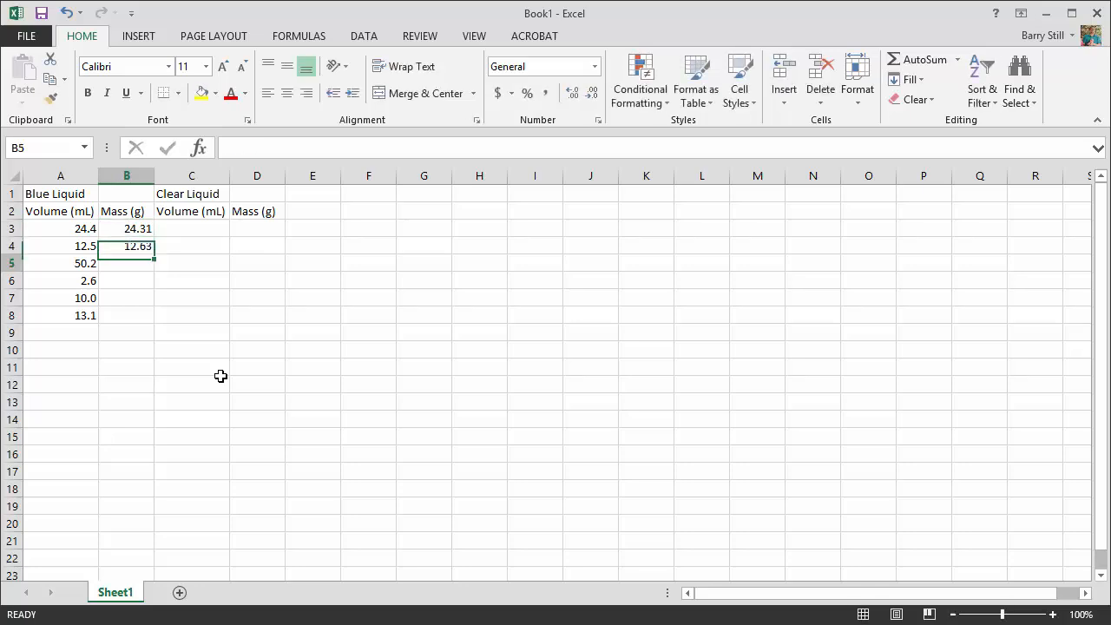
text(50.18)
key(ctrl+Return)
key(Return)
text(2.58)
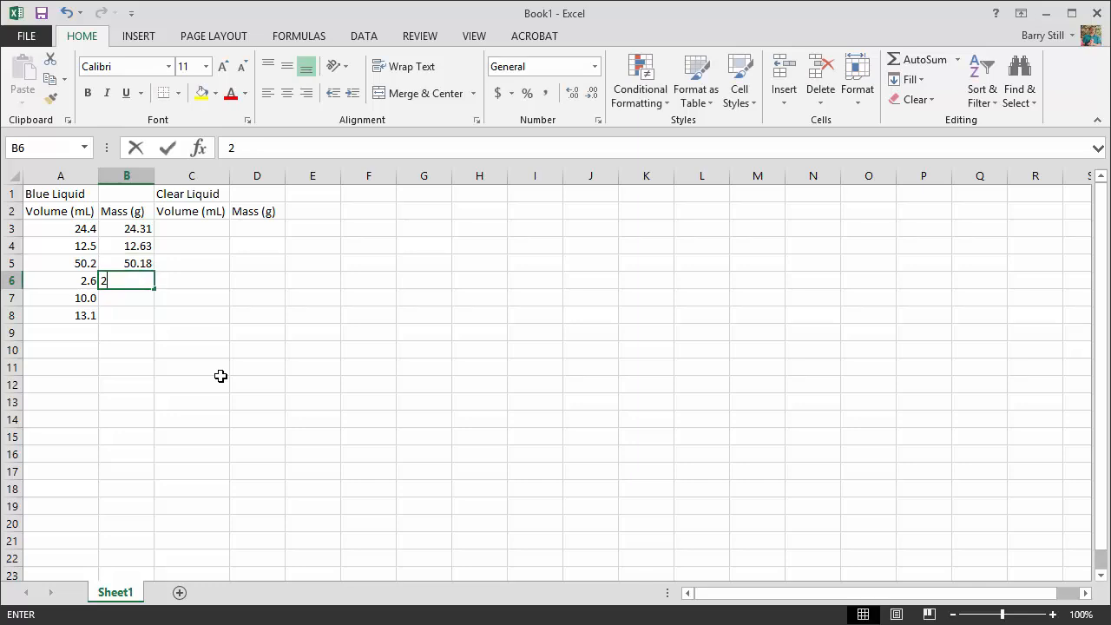
key(Return)
text(9.)
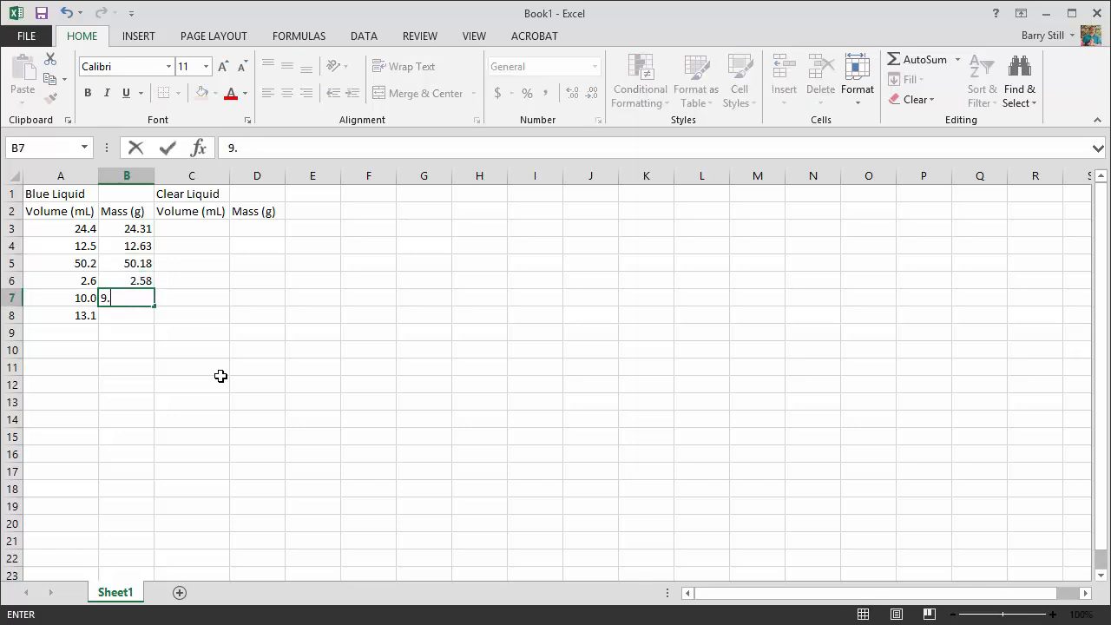
text(94)
key(Return)
text(13.01)
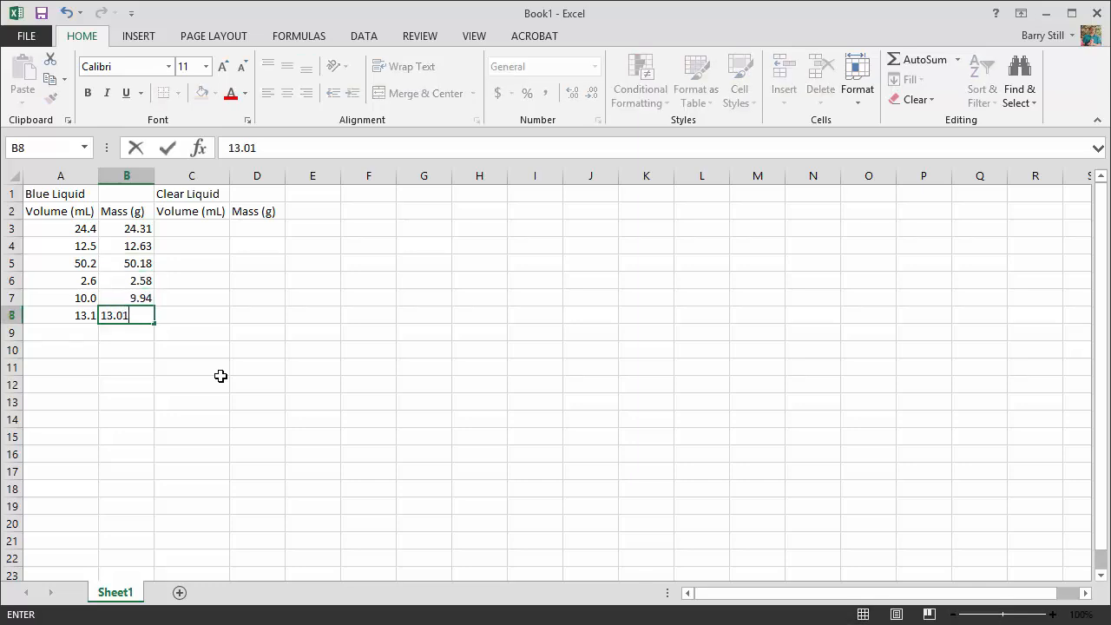
key(Return)
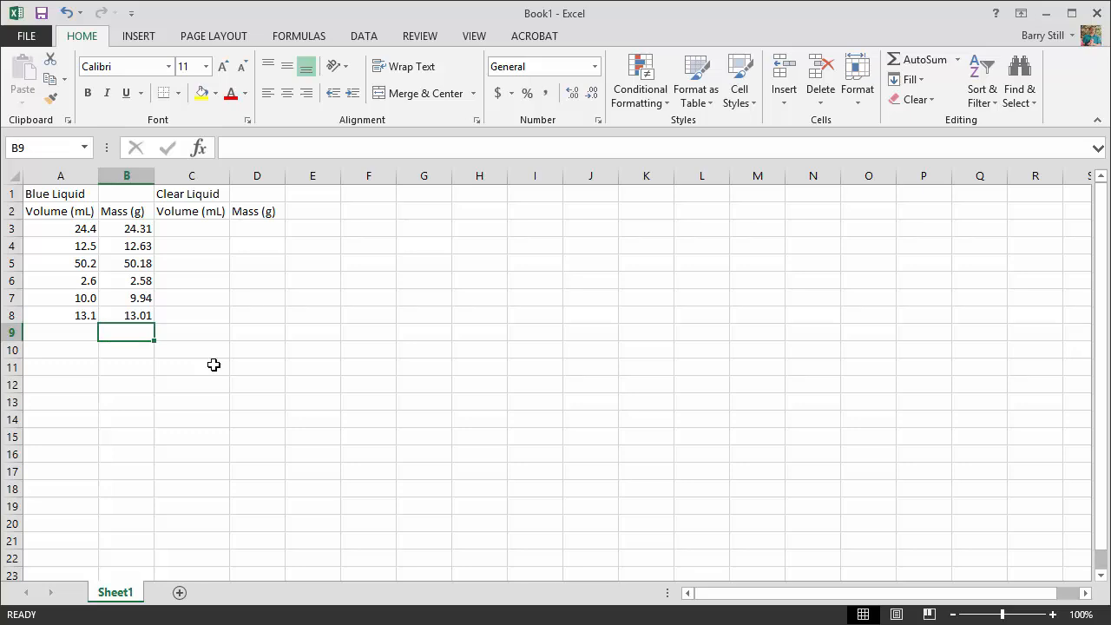
drag(84, 226, 124, 325)
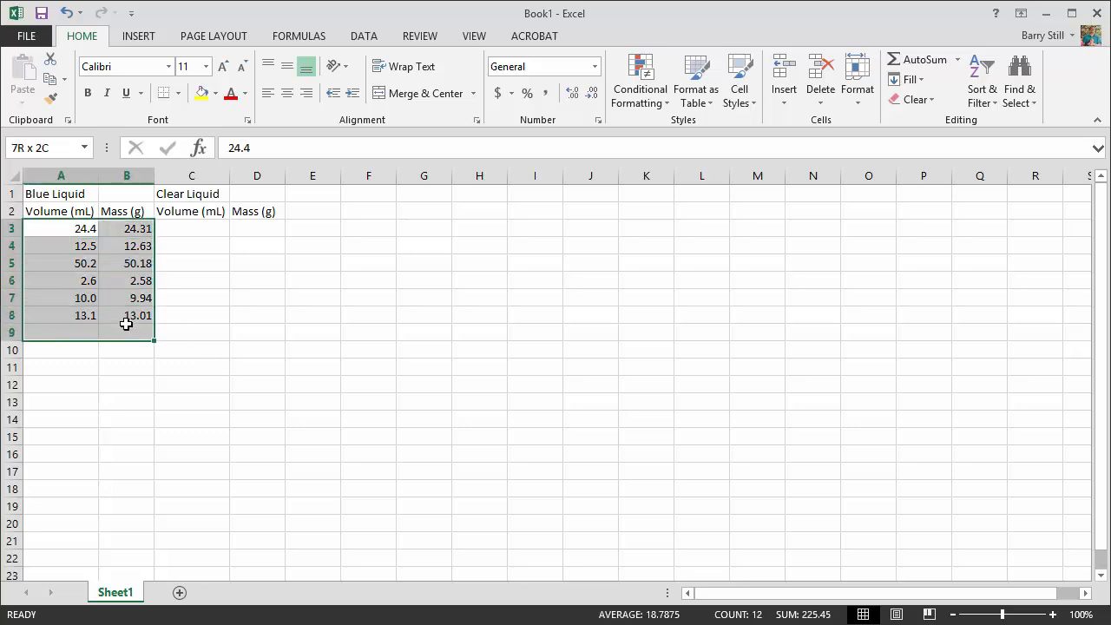
click(187, 227)
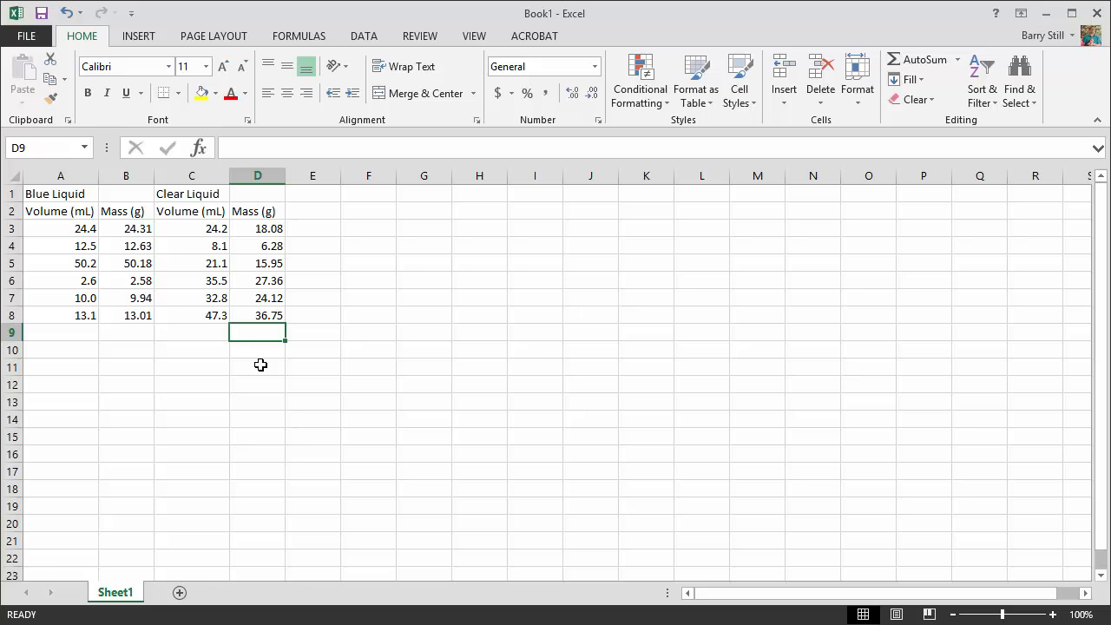
- Insert a markers-only scatter chart from the Blue Liquid data in A3:B8 and move it up beside the table
click(78, 227)
drag(78, 228, 116, 318)
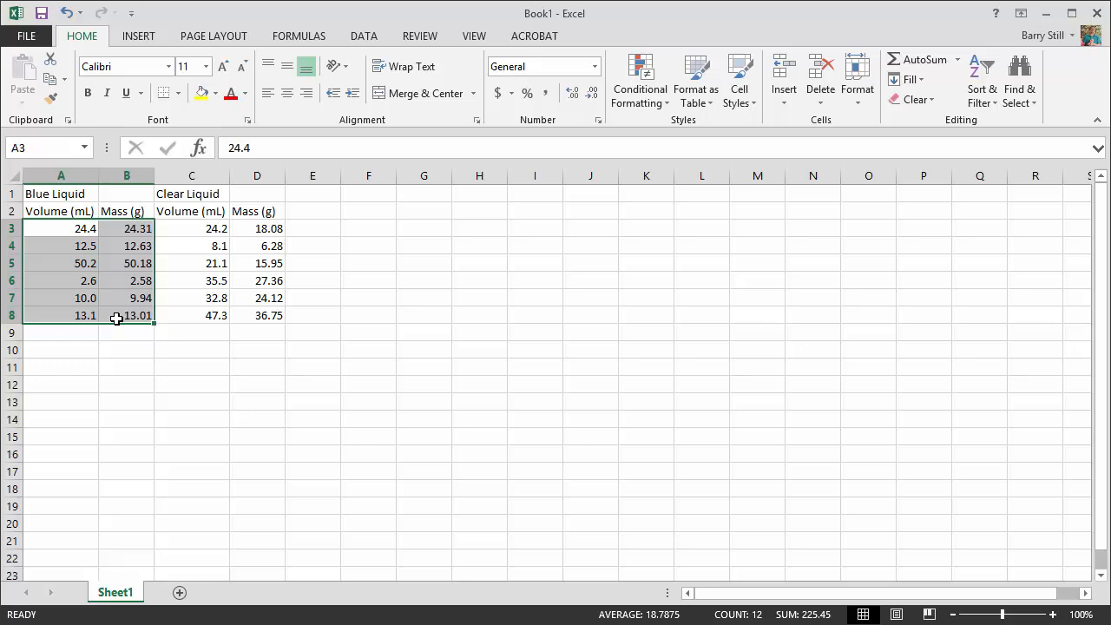
click(116, 318)
drag(62, 227, 115, 318)
mouse_move(59, 227)
mouse_down()
mouse_move(148, 297)
mouse_move(149, 312)
mouse_move(52, 243)
mouse_move(54, 232)
mouse_up()
click(144, 315)
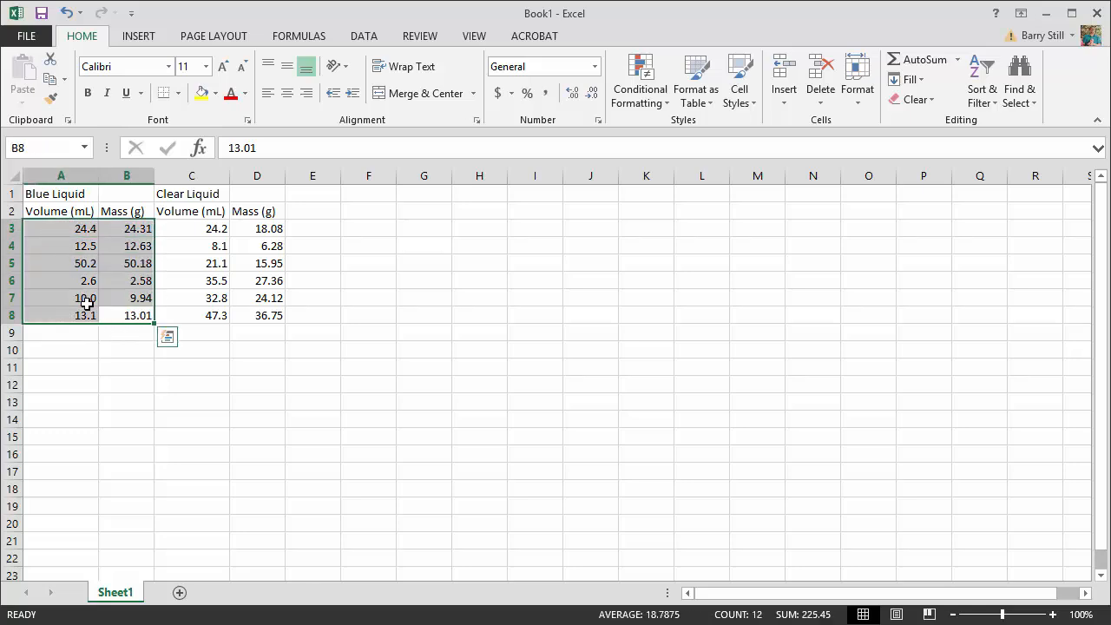
click(138, 37)
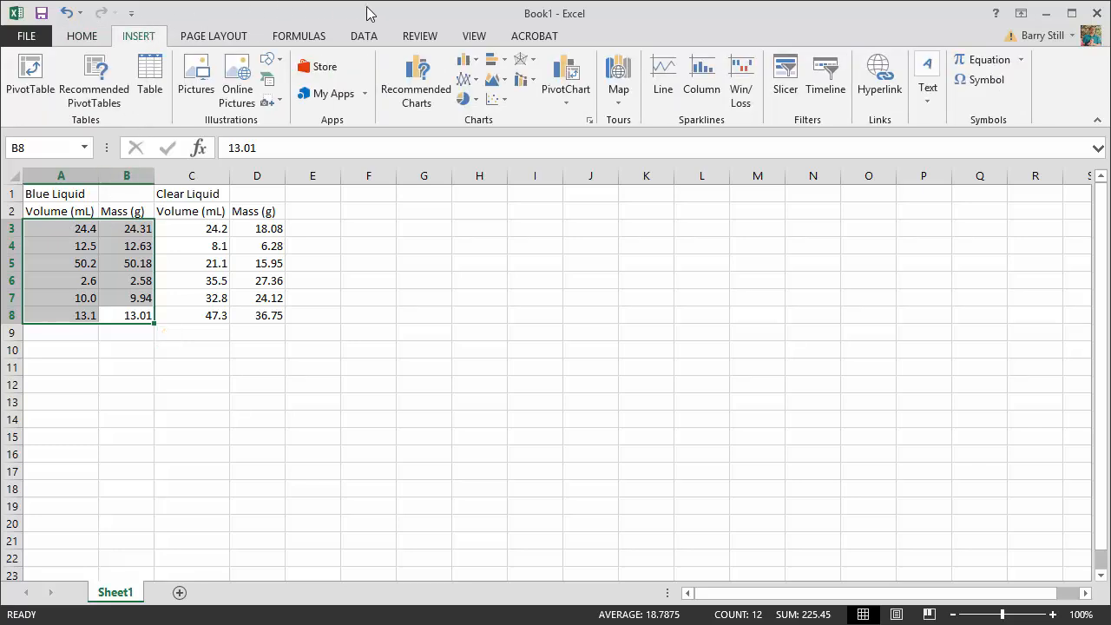
click(496, 101)
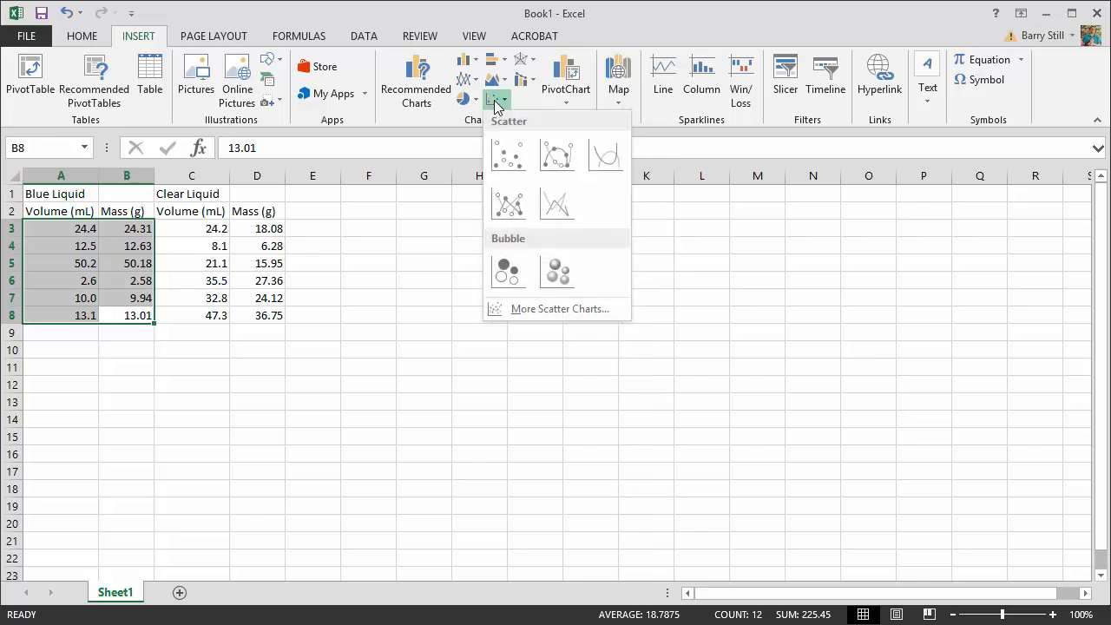
click(516, 154)
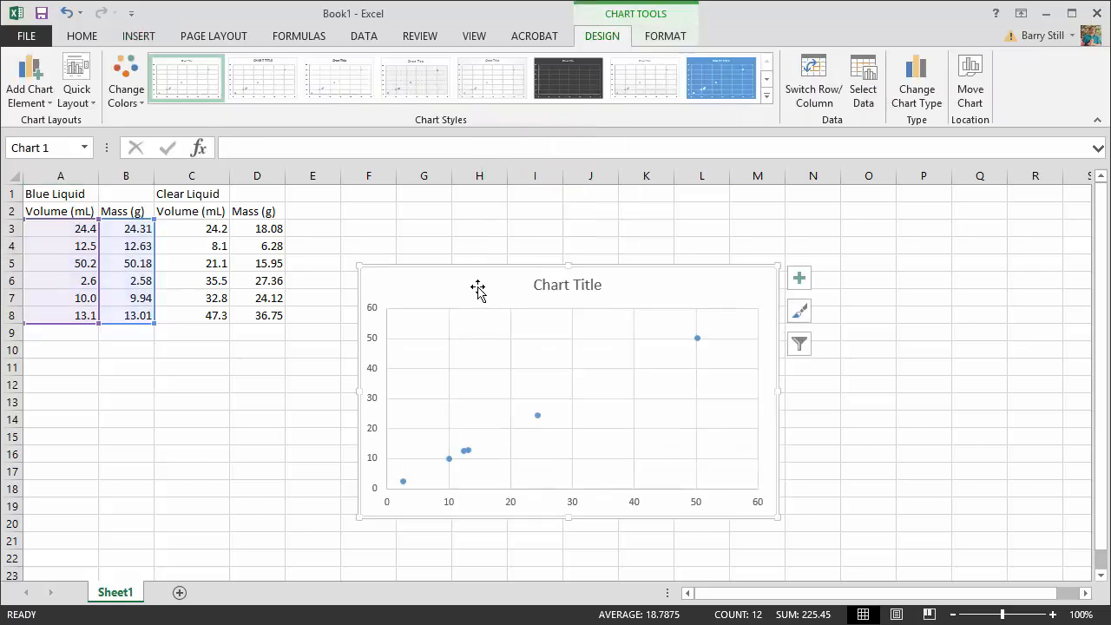
drag(501, 263, 479, 229)
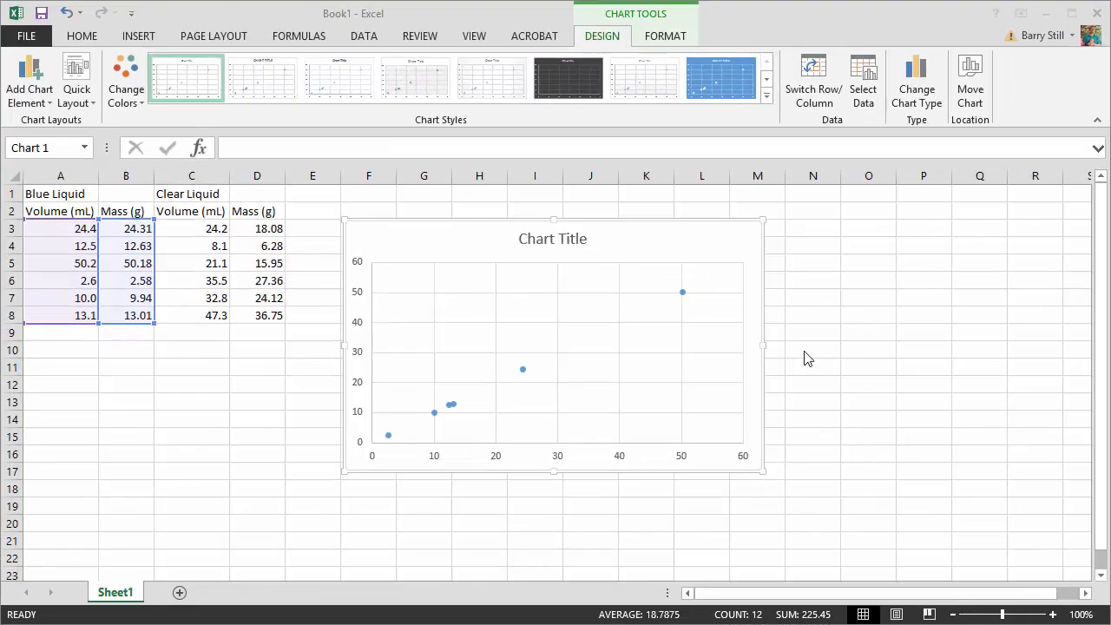
- Add axis titles and a legend to the scatter chart
double_click(692, 252)
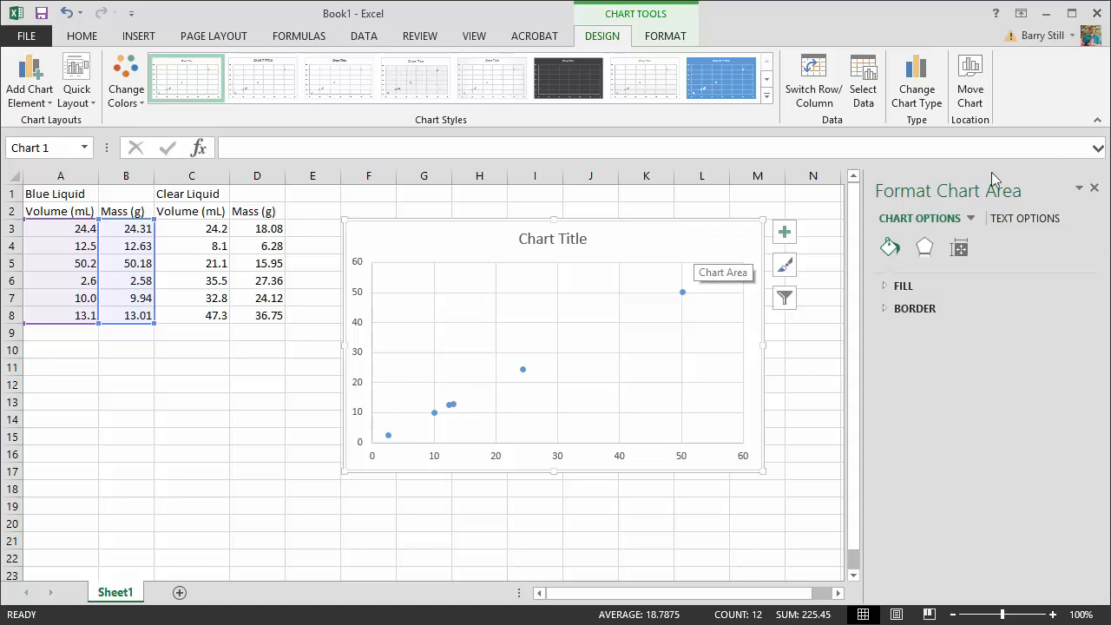
click(1094, 189)
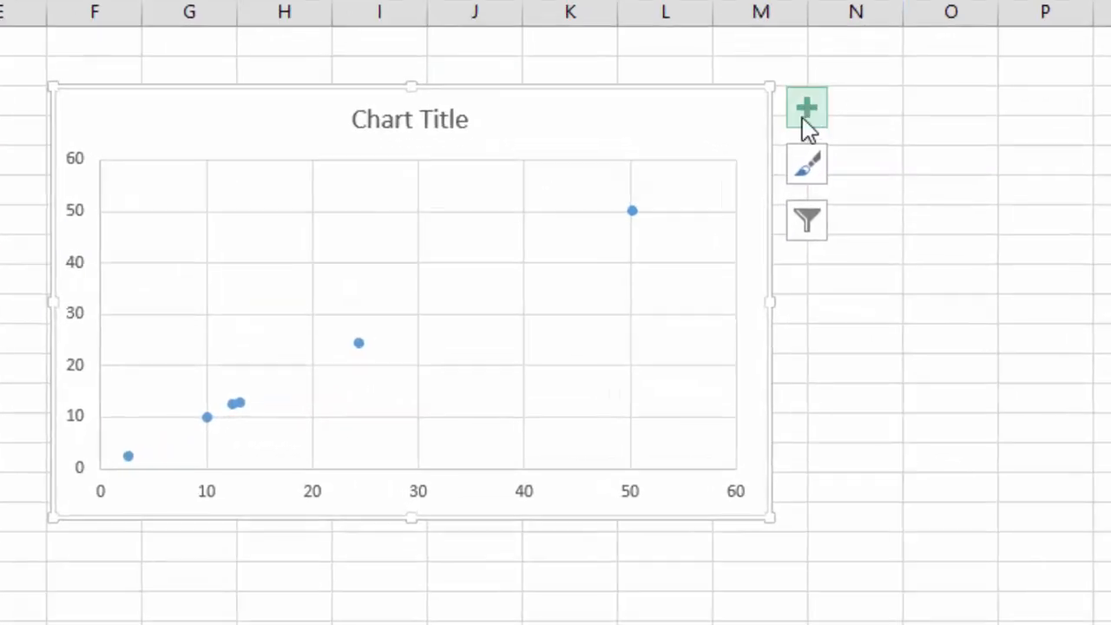
click(810, 111)
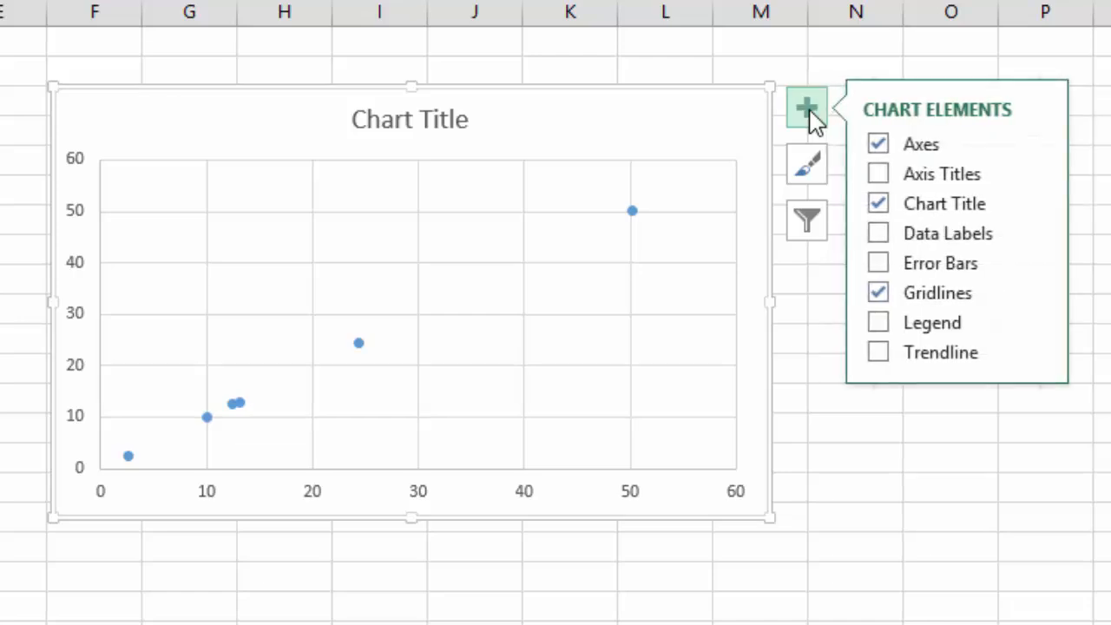
click(879, 179)
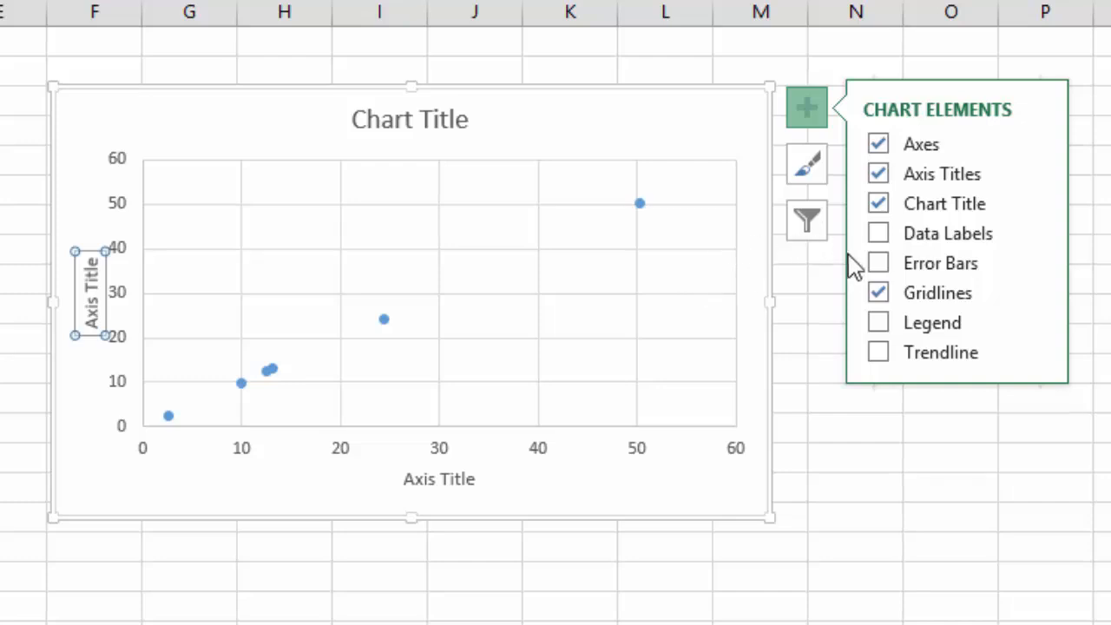
click(878, 324)
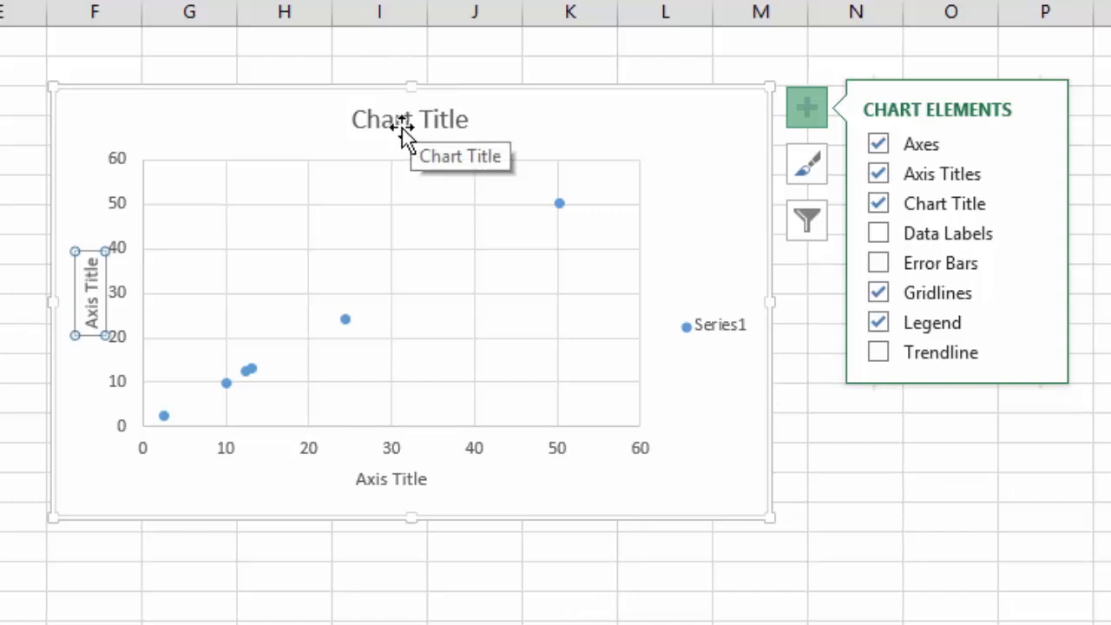
click(804, 107)
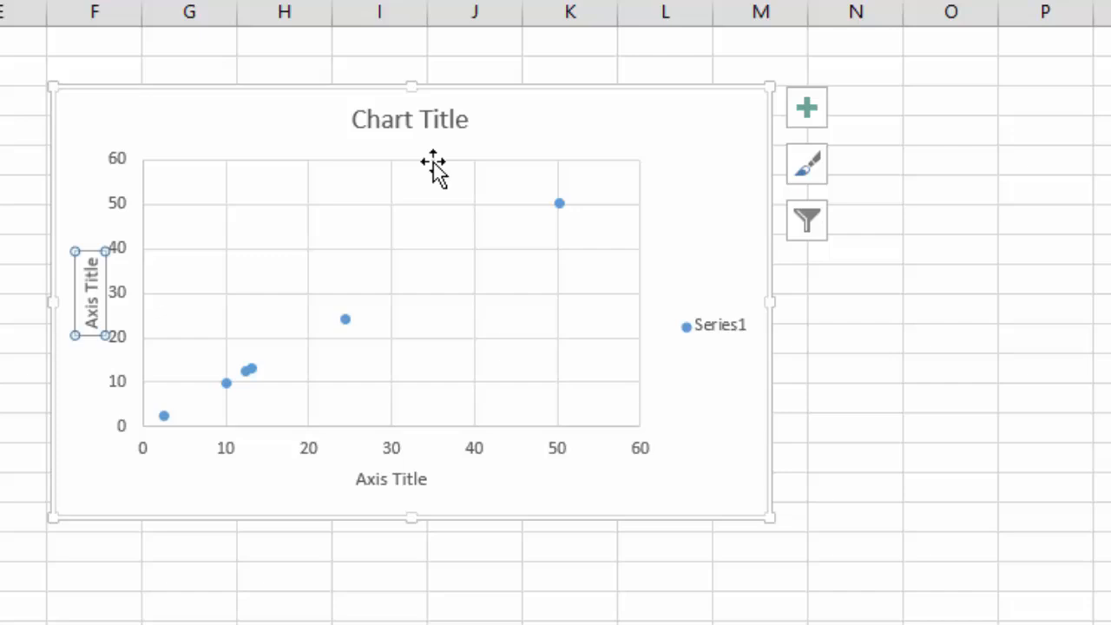
- Change the chart title to "Density"
double_click(387, 116)
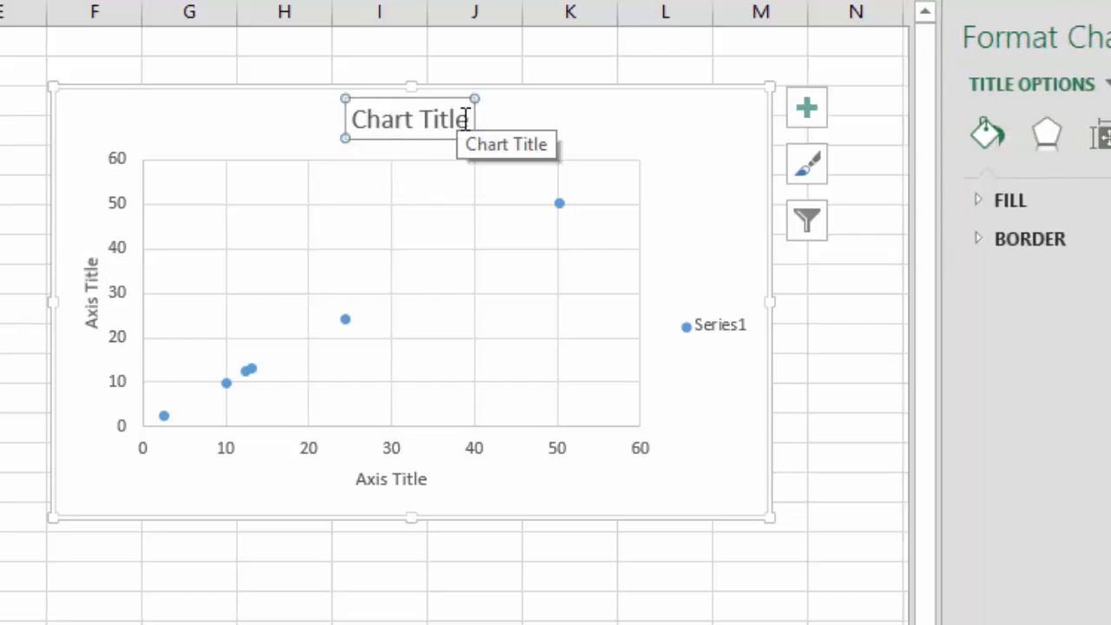
drag(466, 119, 350, 118)
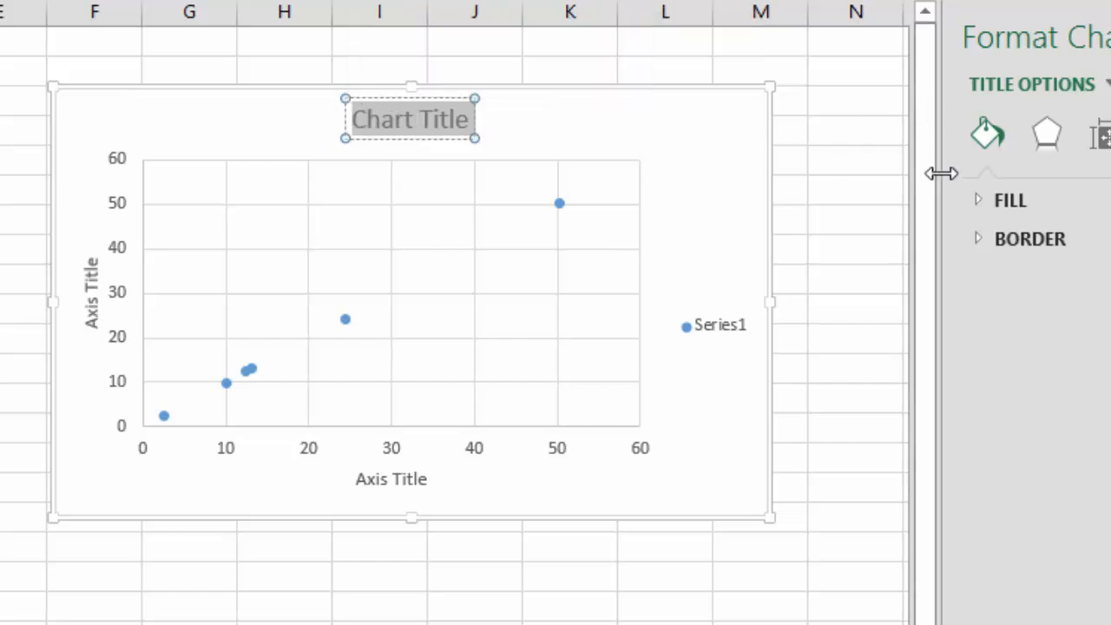
click(431, 114)
drag(354, 124, 458, 116)
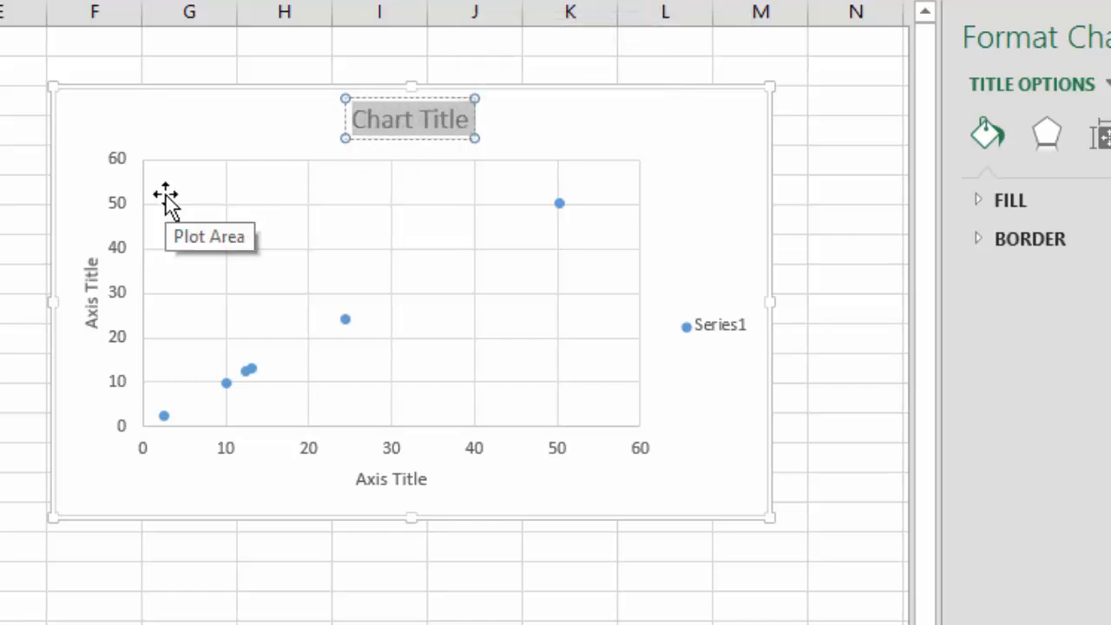
text(Density)
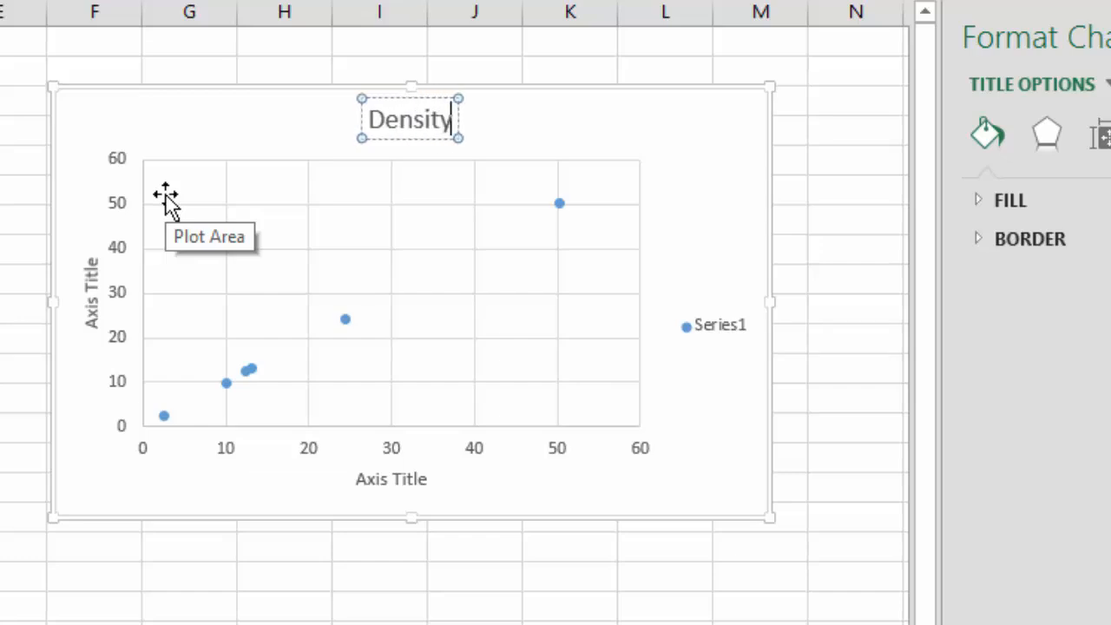
click(248, 137)
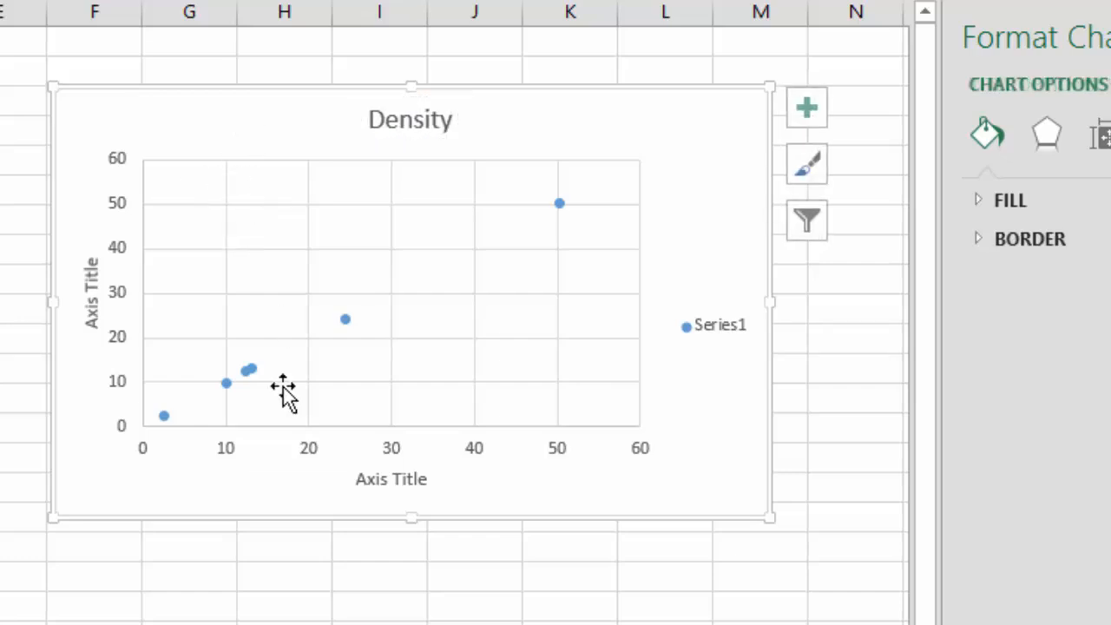
- Open the vertical and horizontal axis titles of the Density chart for text editing
click(91, 298)
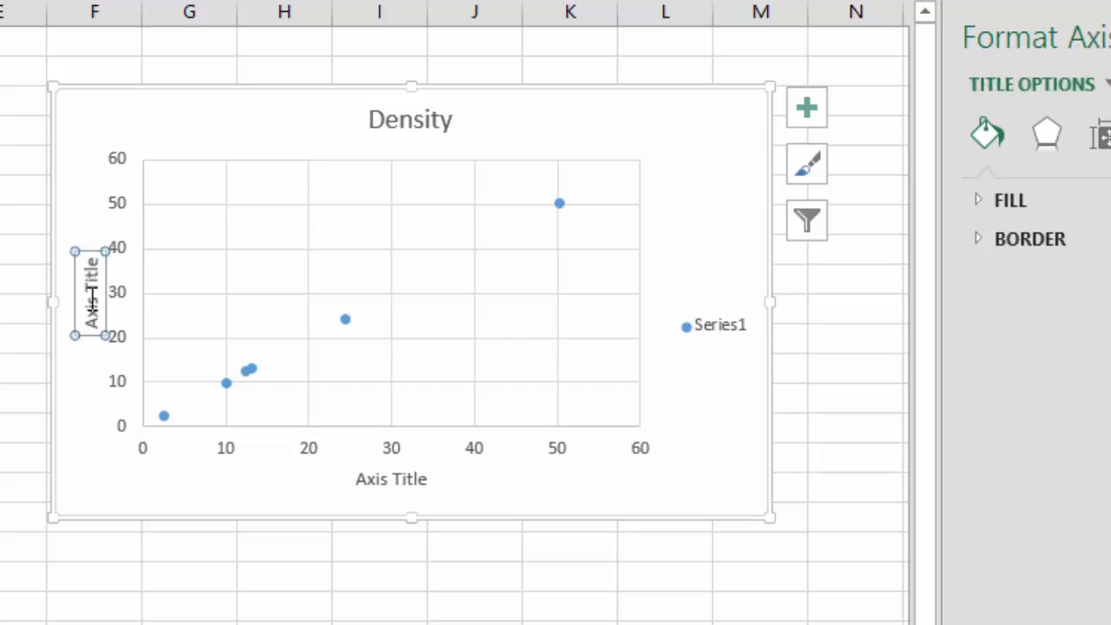
click(90, 297)
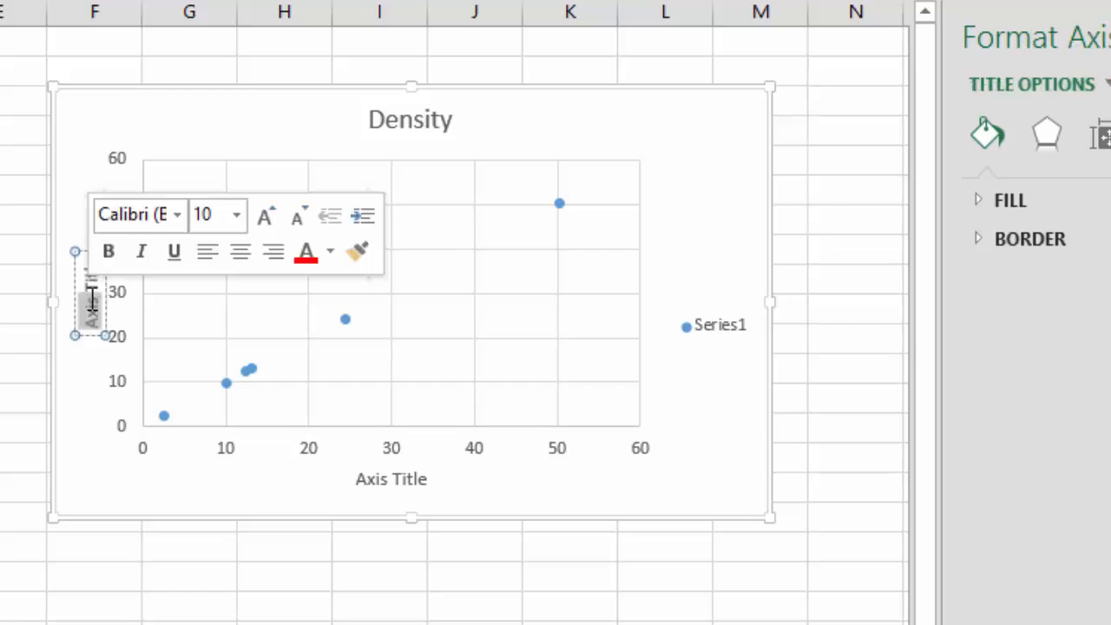
click(403, 482)
click(404, 482)
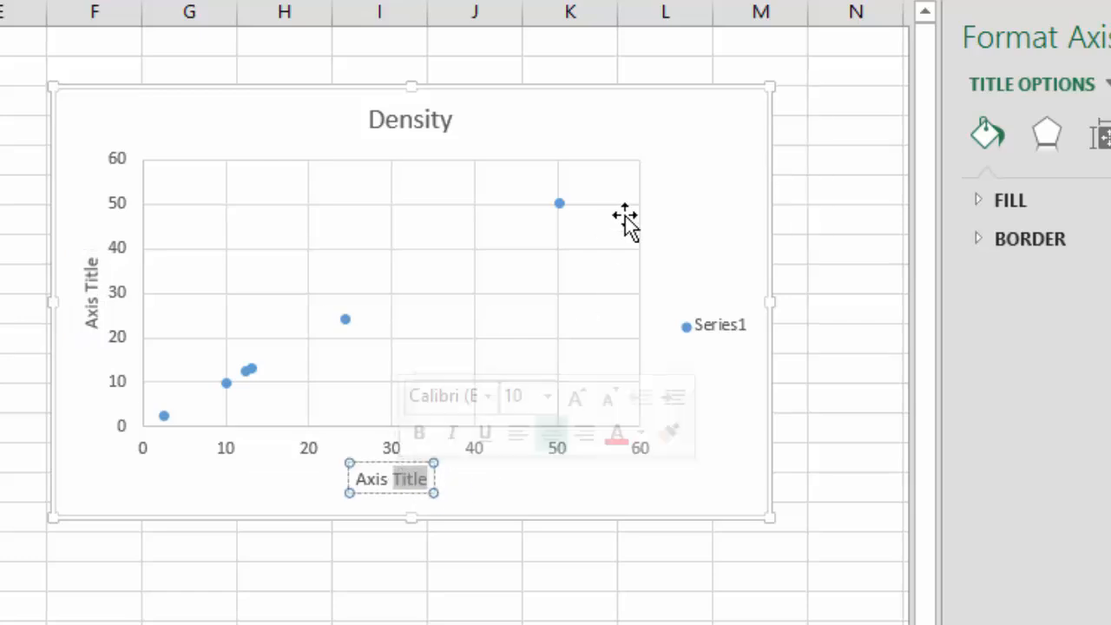
click(685, 199)
click(715, 335)
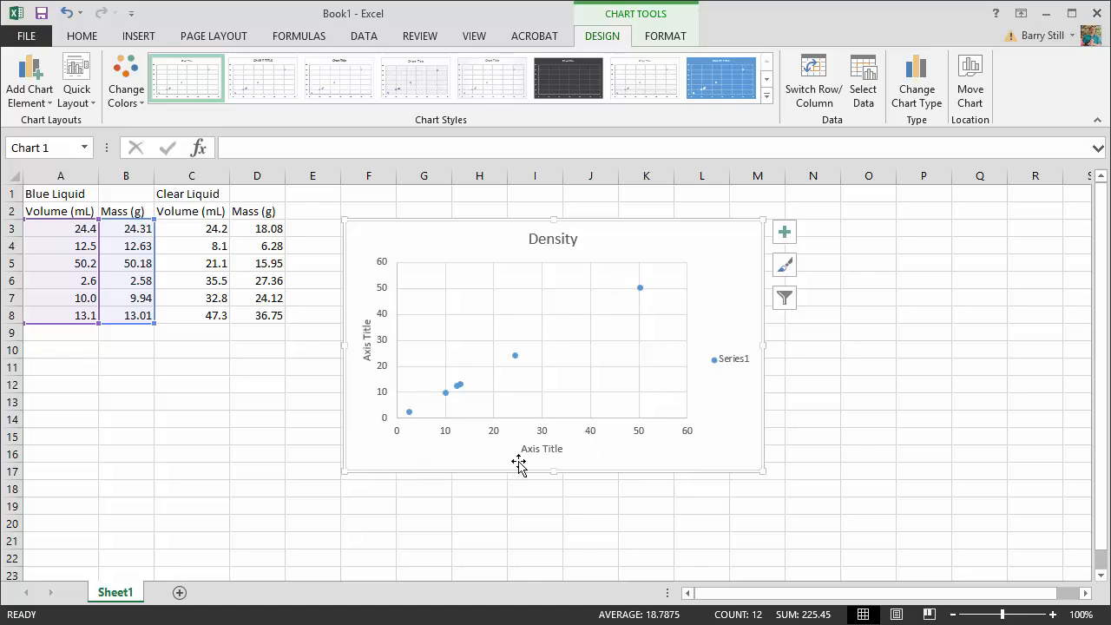
- Add a linear trendline to the scatter chart with its equation and R-squared value displayed on the chart
click(784, 236)
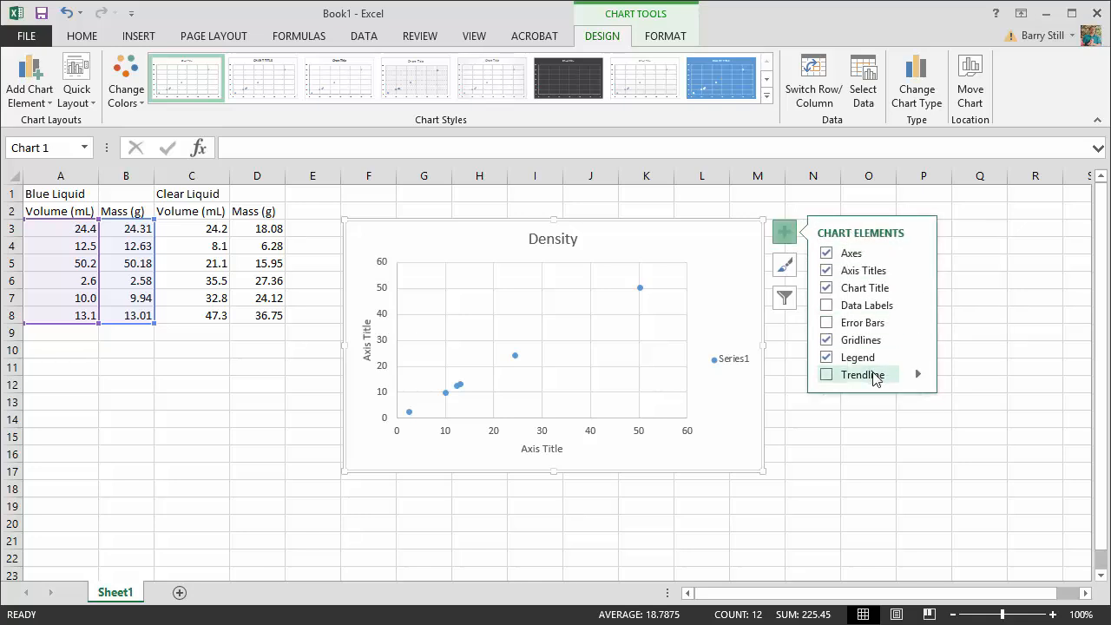
click(918, 374)
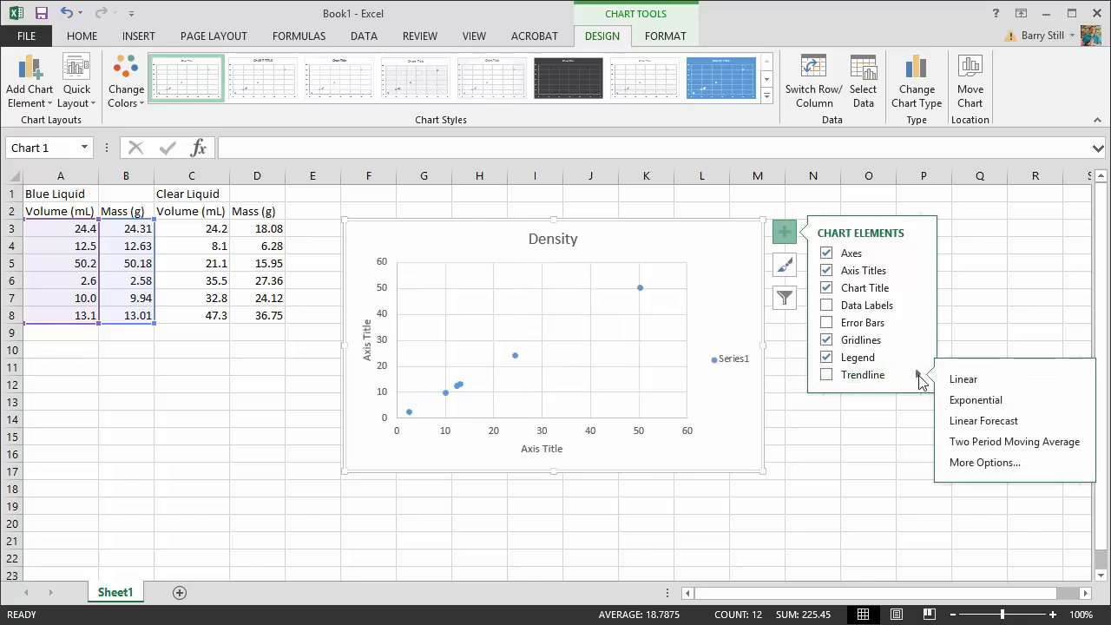
click(973, 462)
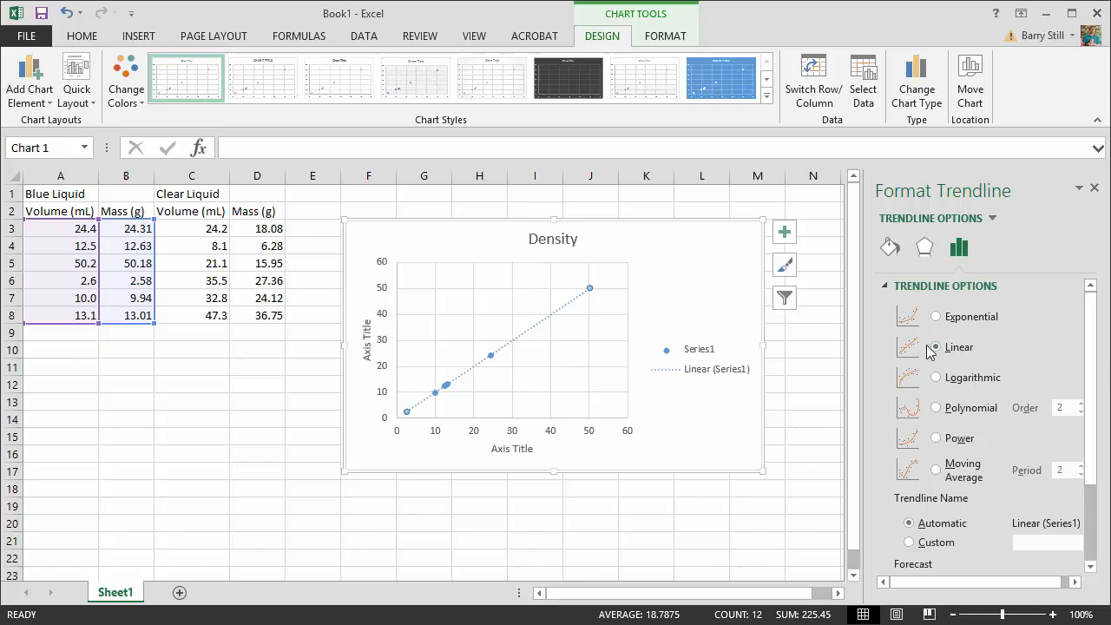
scroll(1090, 349, down, 3)
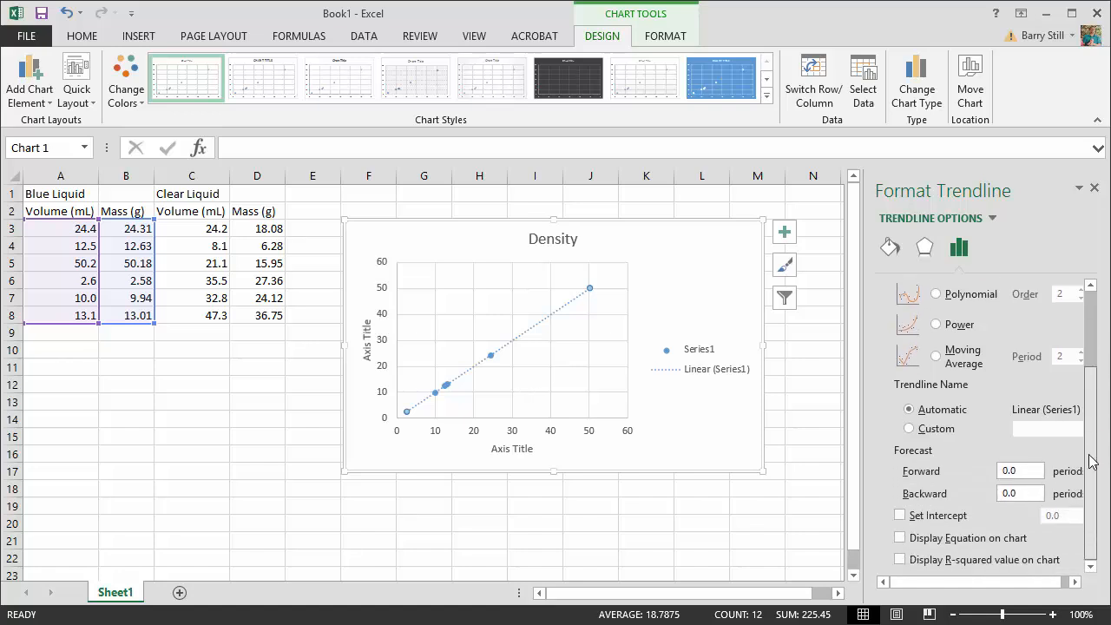
click(900, 538)
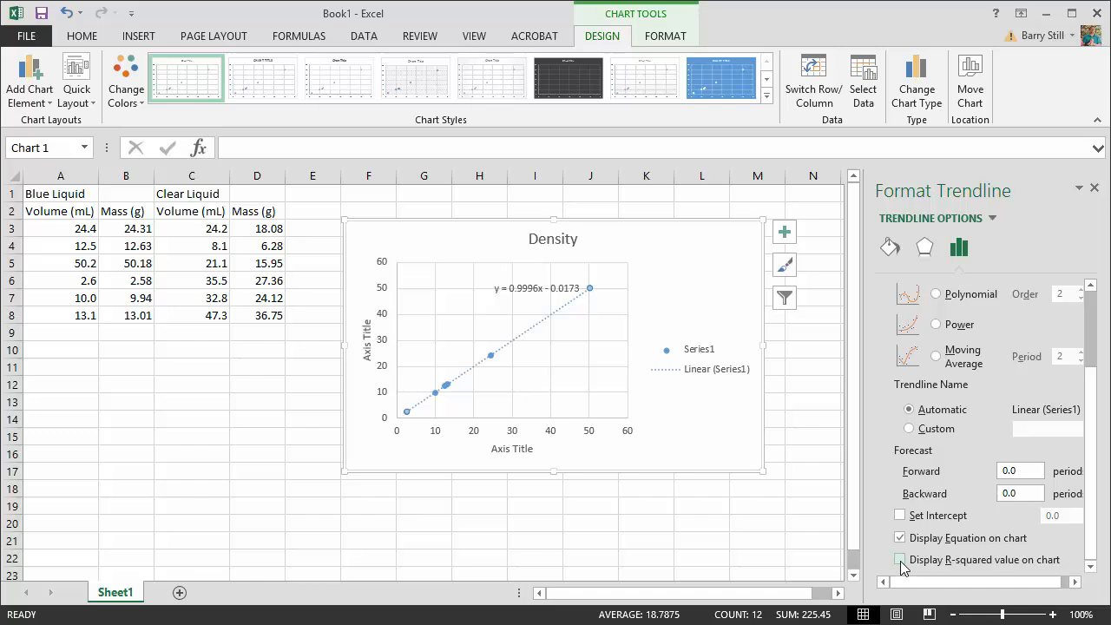
click(899, 560)
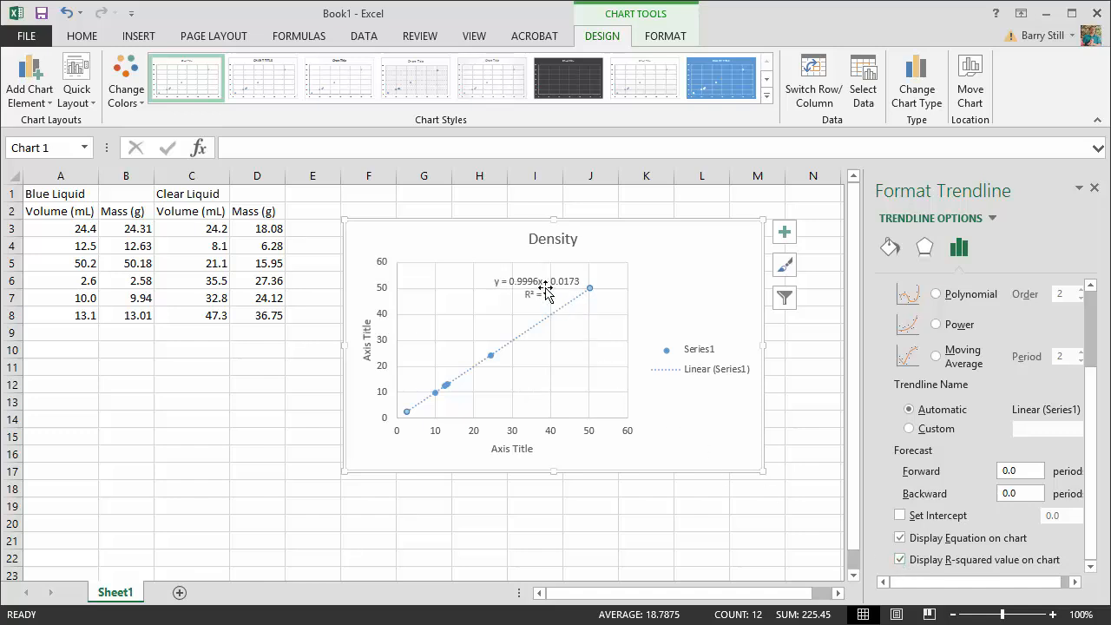
click(1095, 188)
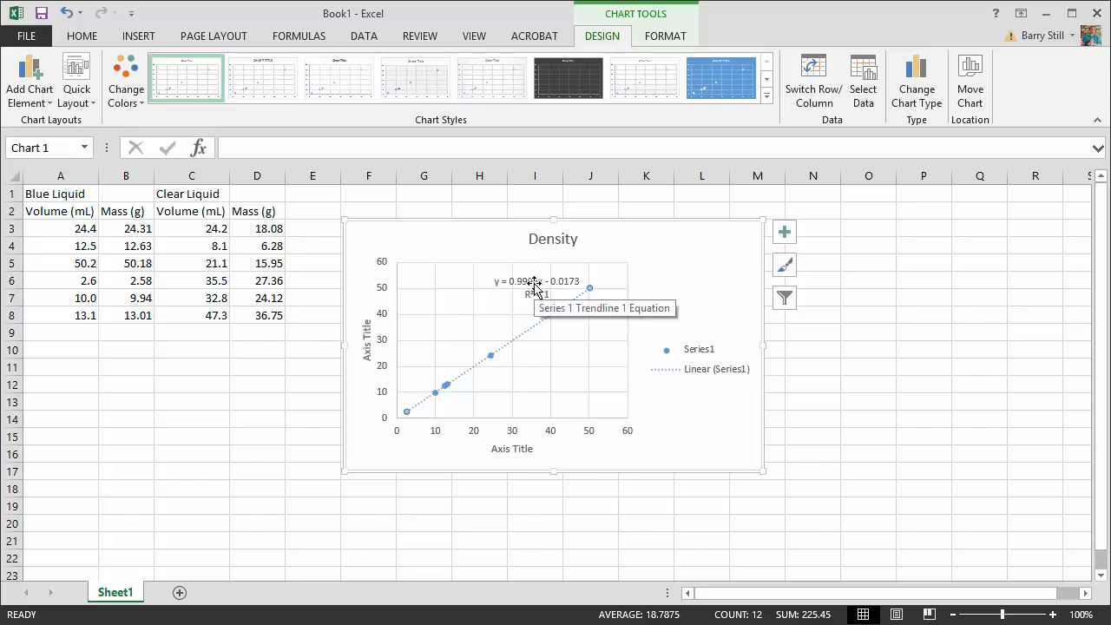
- Move the trendline equation label off the line to the chart's upper right and highlight its R² text
drag(533, 284, 647, 251)
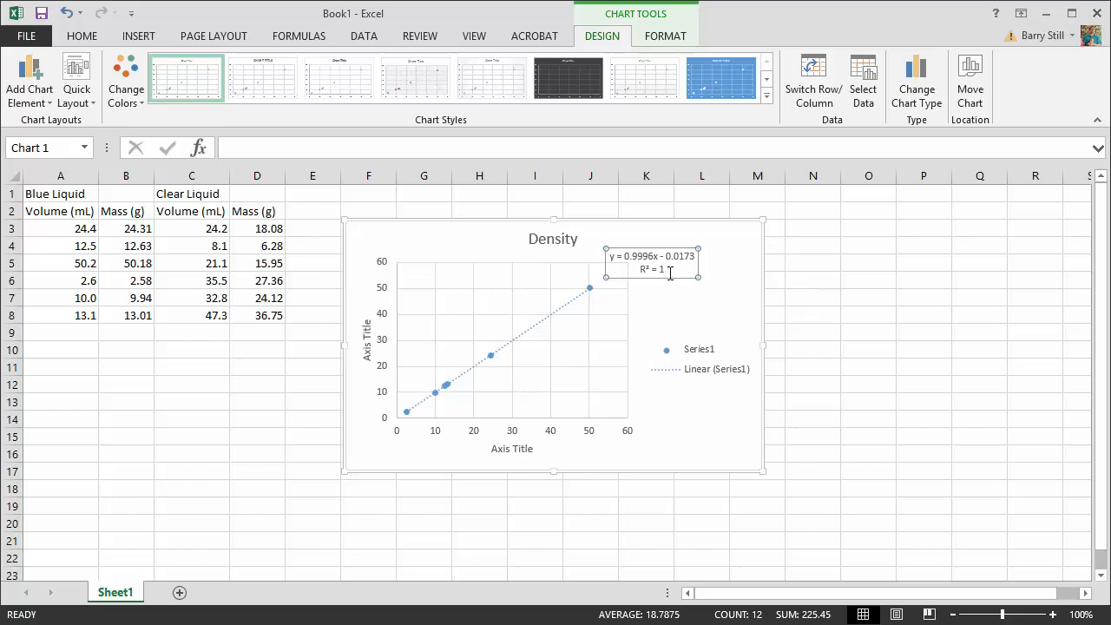
click(642, 269)
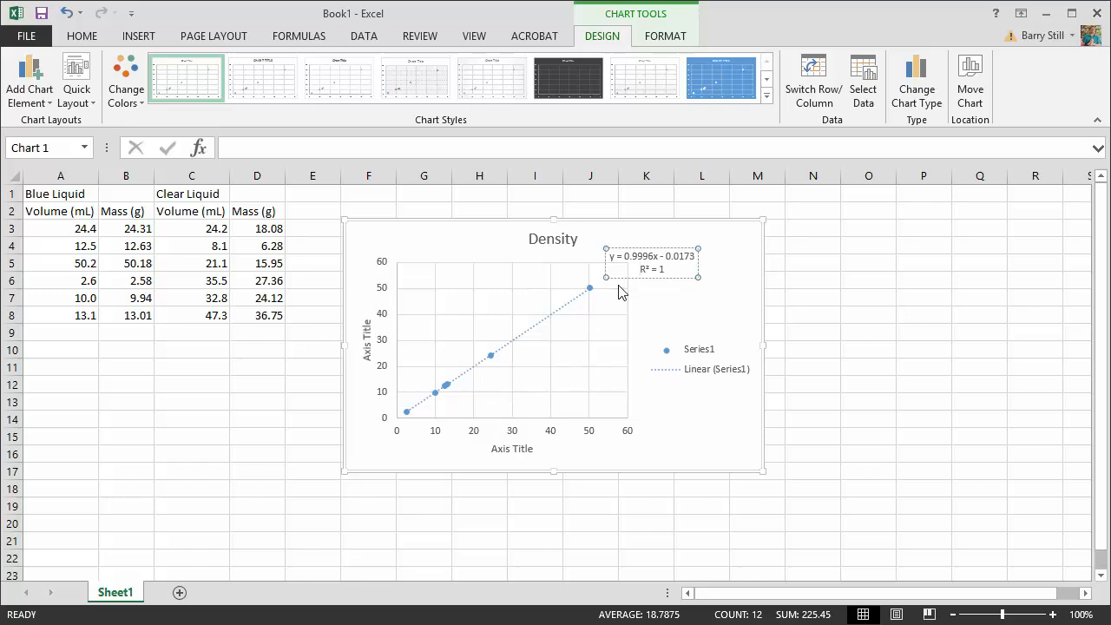
click(677, 270)
click(656, 270)
click(639, 270)
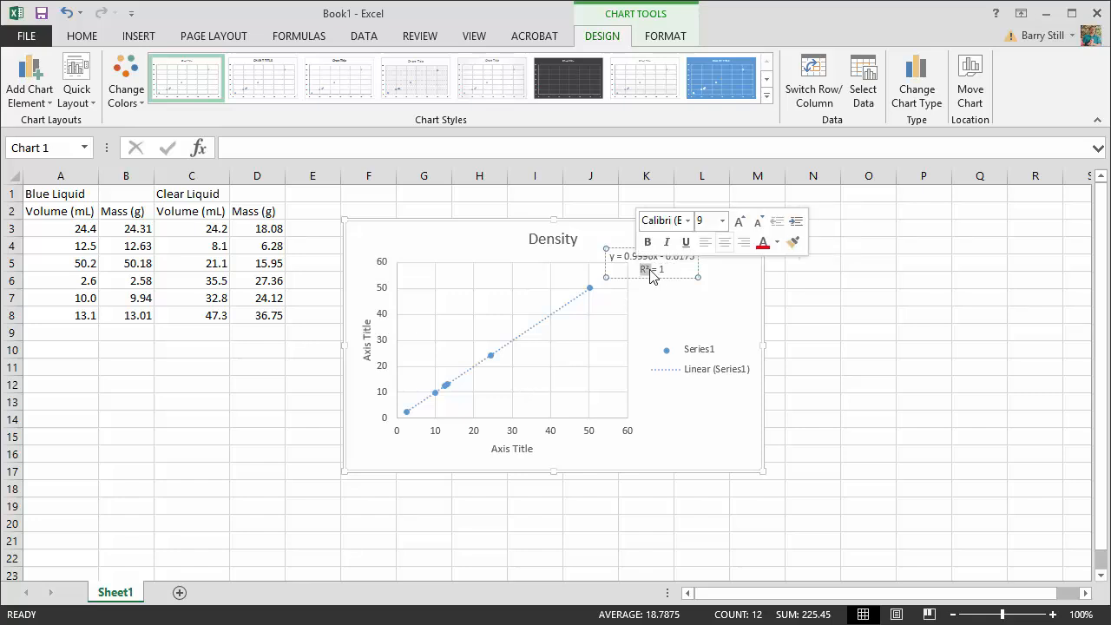
click(673, 282)
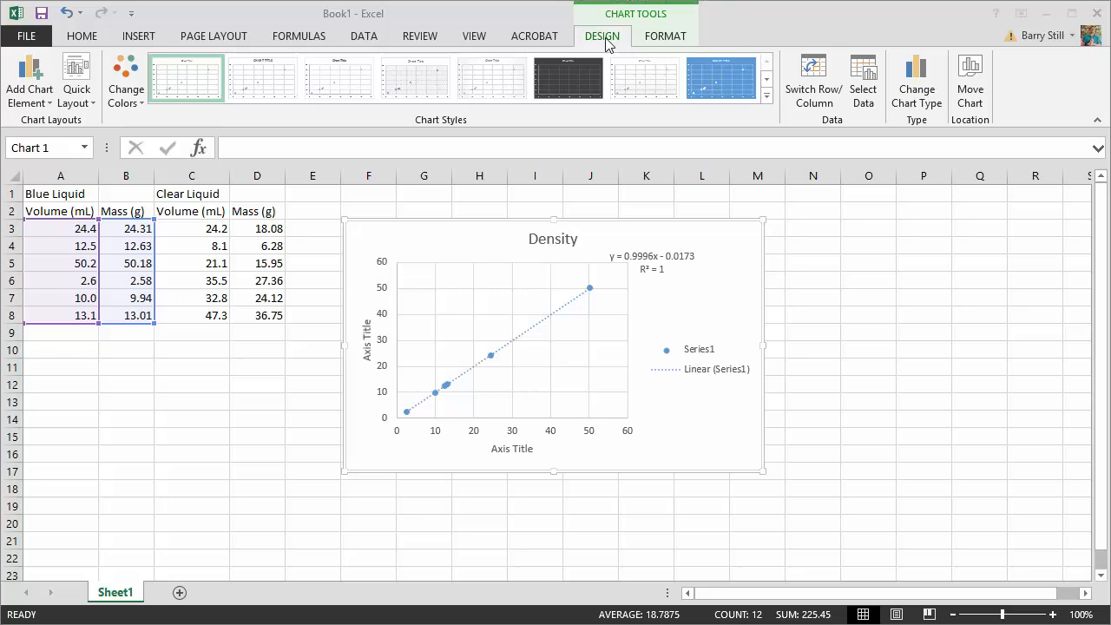
- Name the chart's existing data series "Blue Liquid" in the chart's data source
click(866, 69)
click(864, 83)
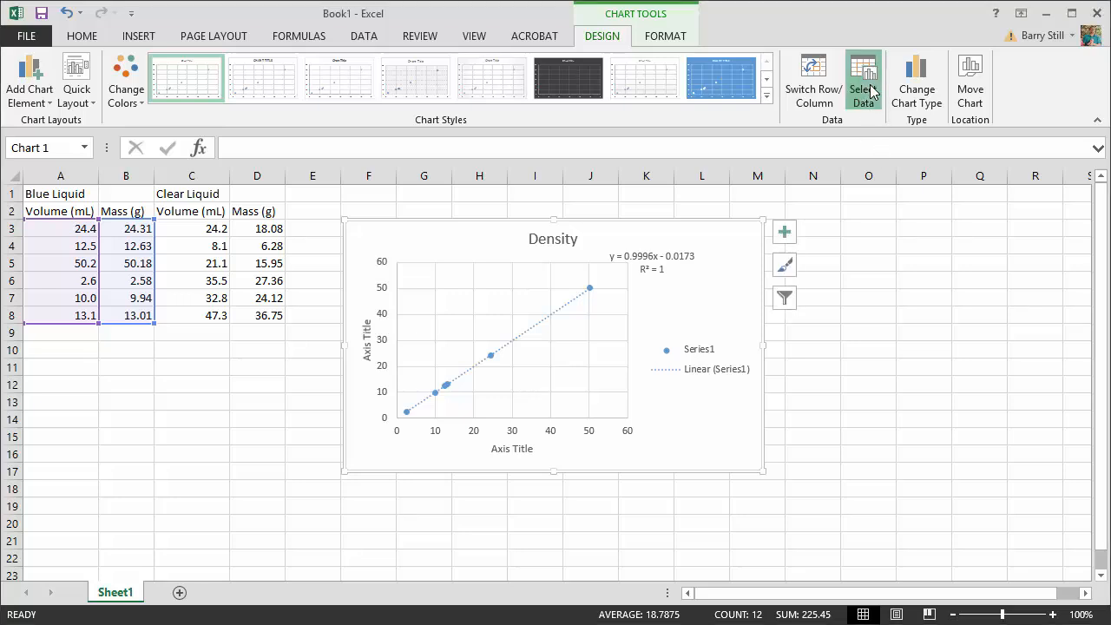
drag(929, 266, 669, 324)
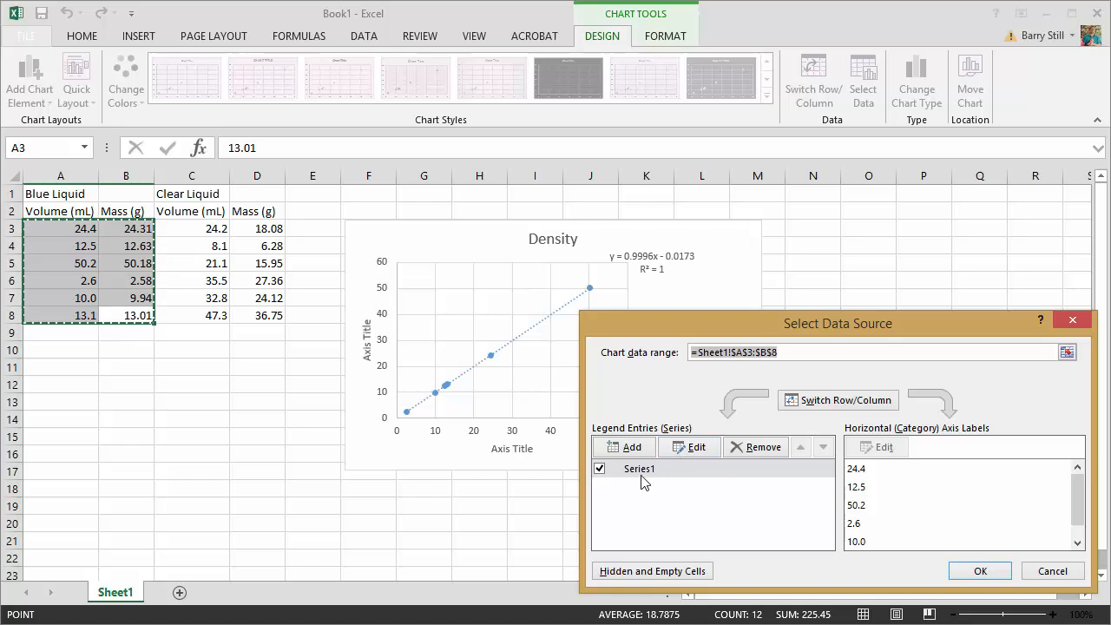
click(685, 449)
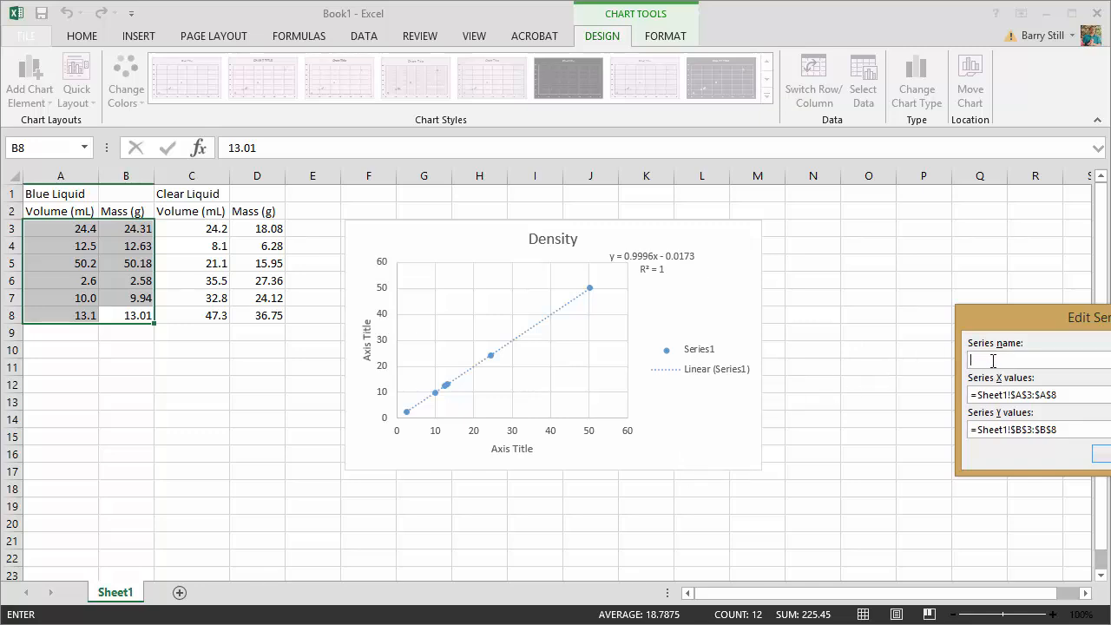
text(Blue Liquid)
key(Return)
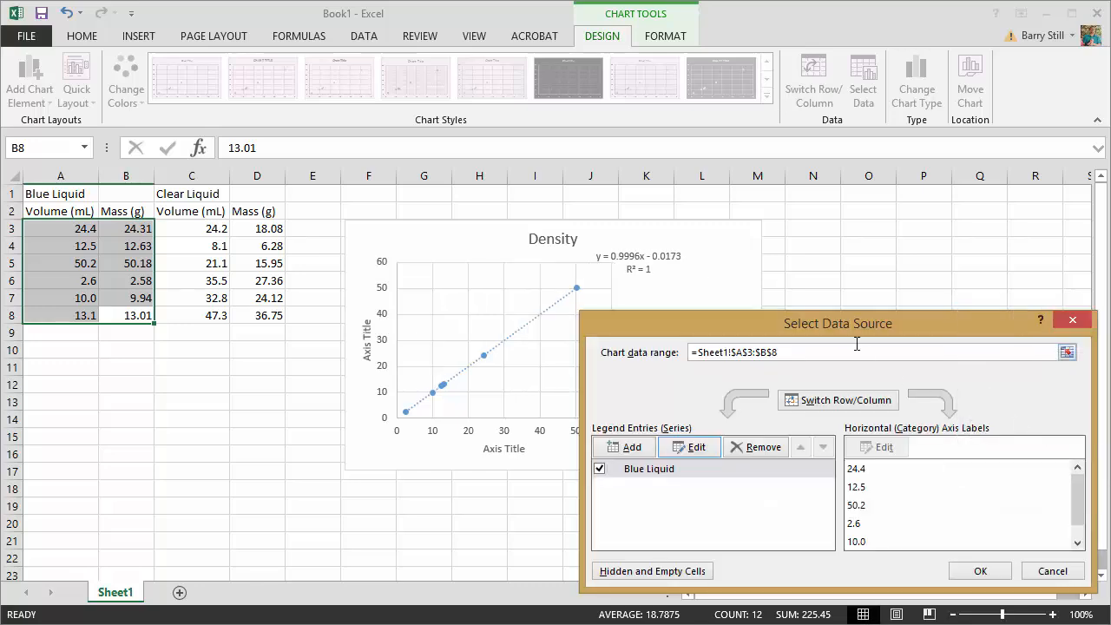
- Add a second data series to the chart and name it "Clear Liquid"
drag(820, 323, 747, 450)
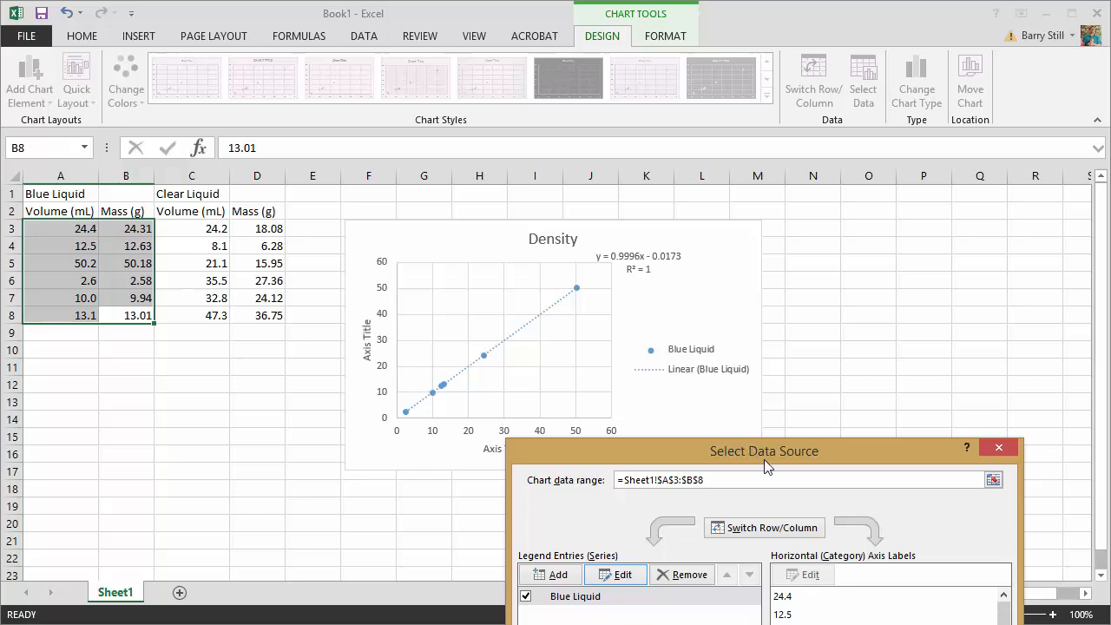
drag(765, 454, 807, 282)
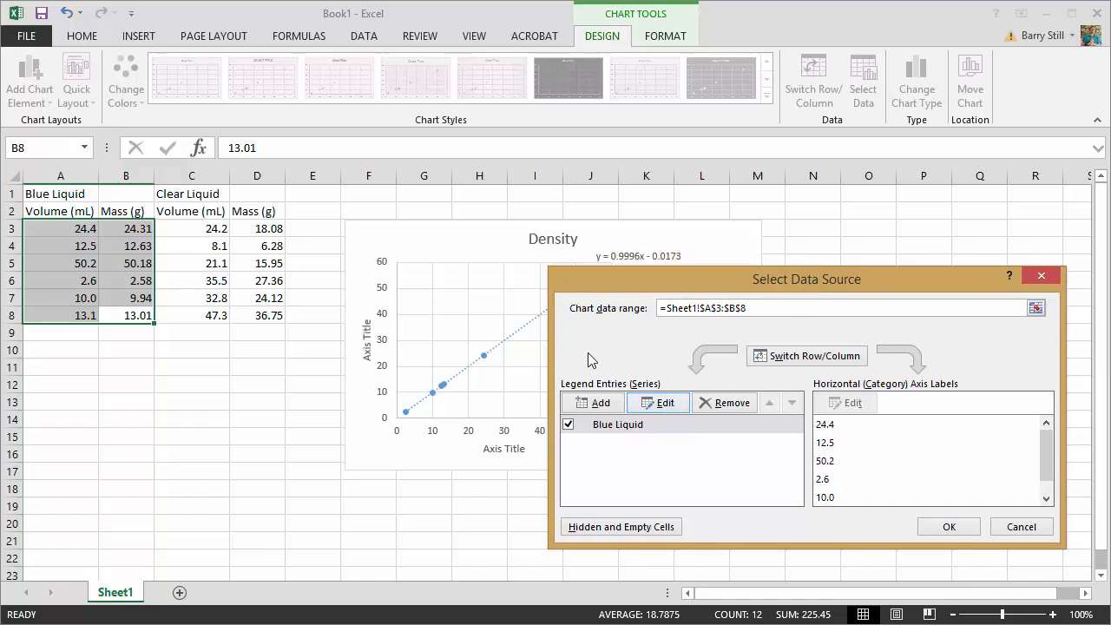
click(600, 404)
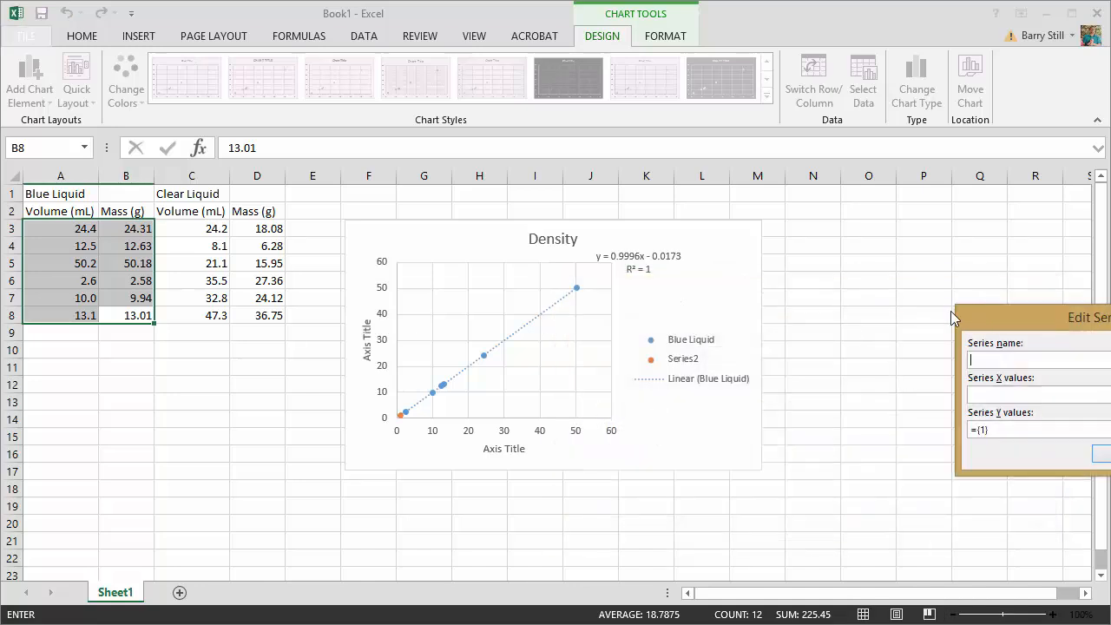
drag(950, 312, 827, 291)
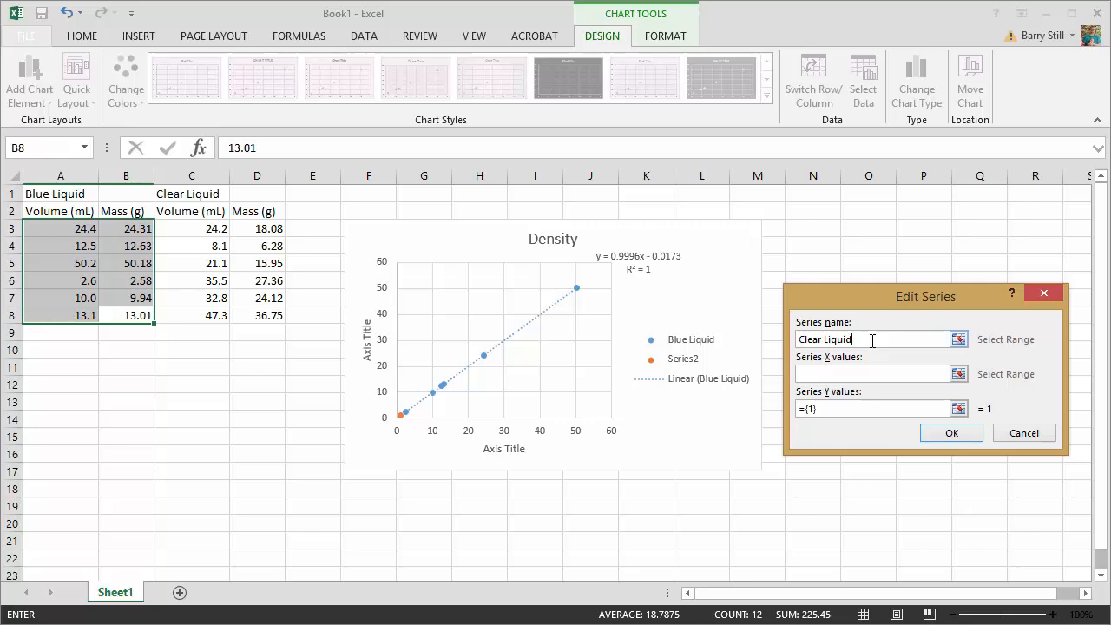
- Set the Clear Liquid series' X values to the volume data in C3:C8
click(865, 372)
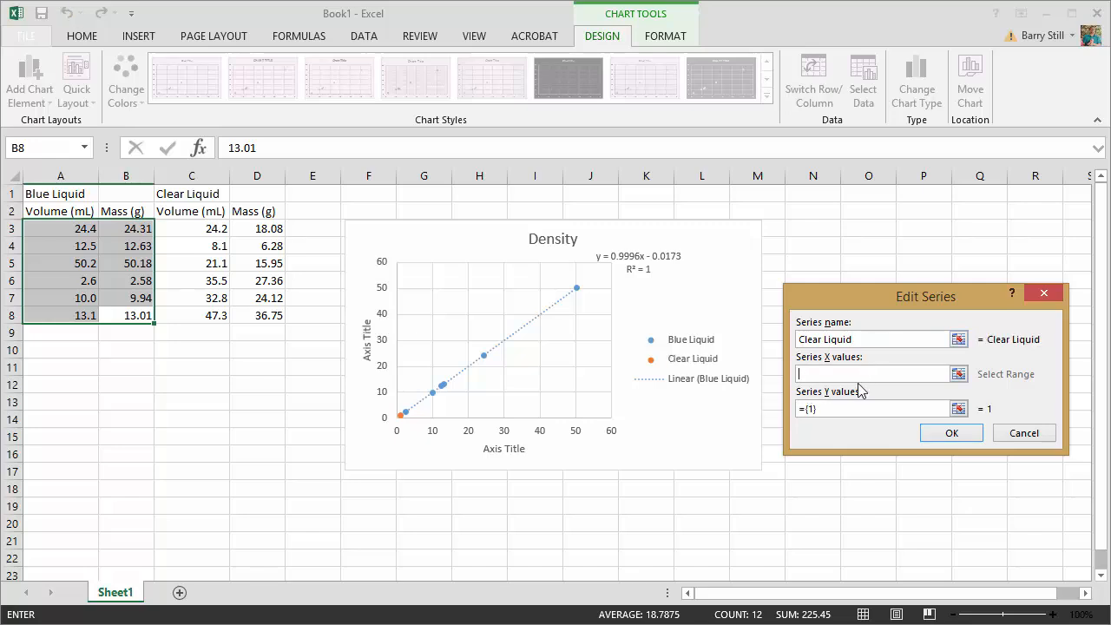
click(958, 374)
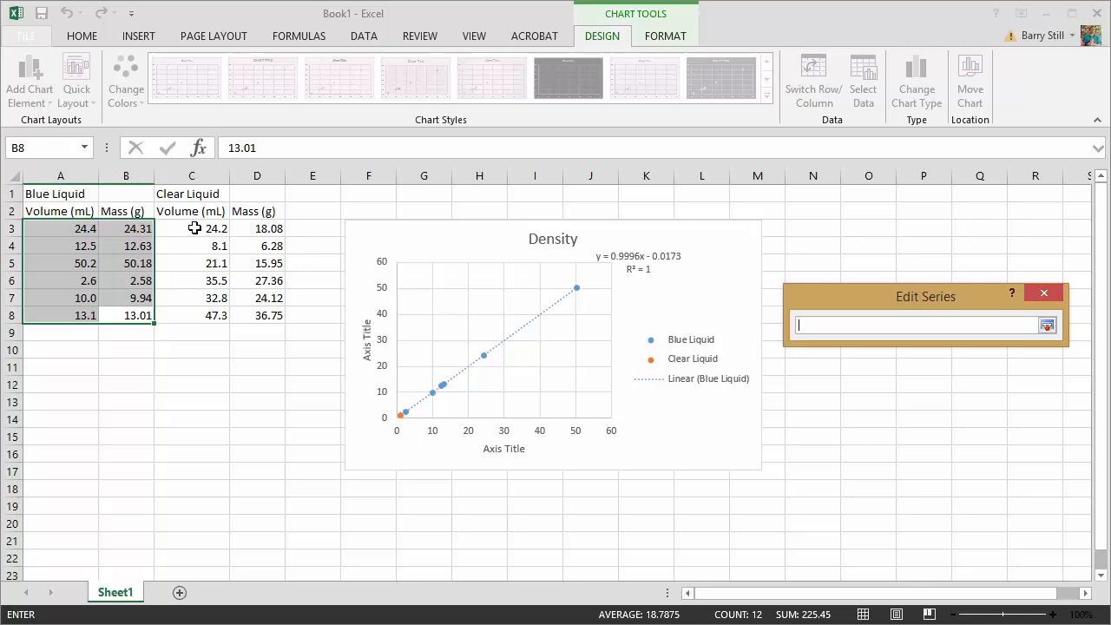
drag(194, 228, 202, 286)
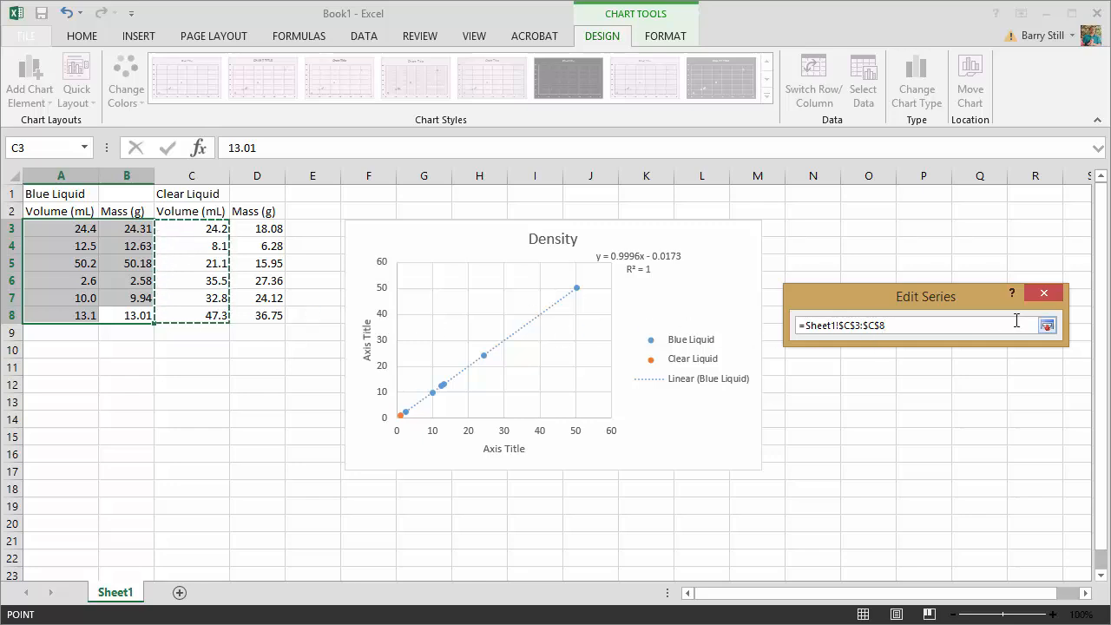
click(1048, 325)
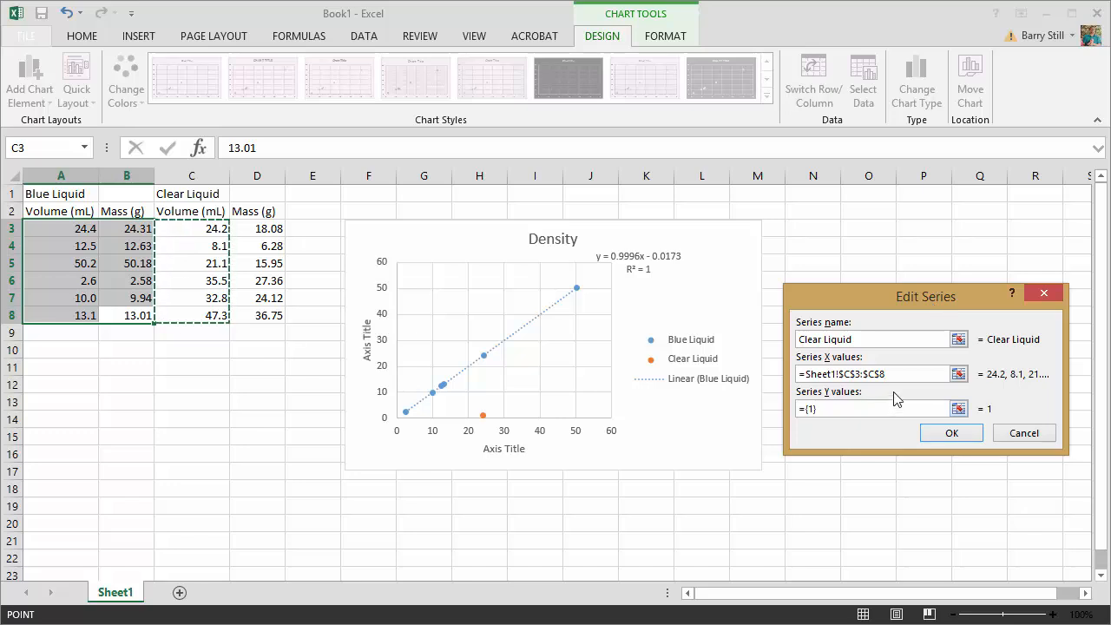
drag(906, 375, 737, 373)
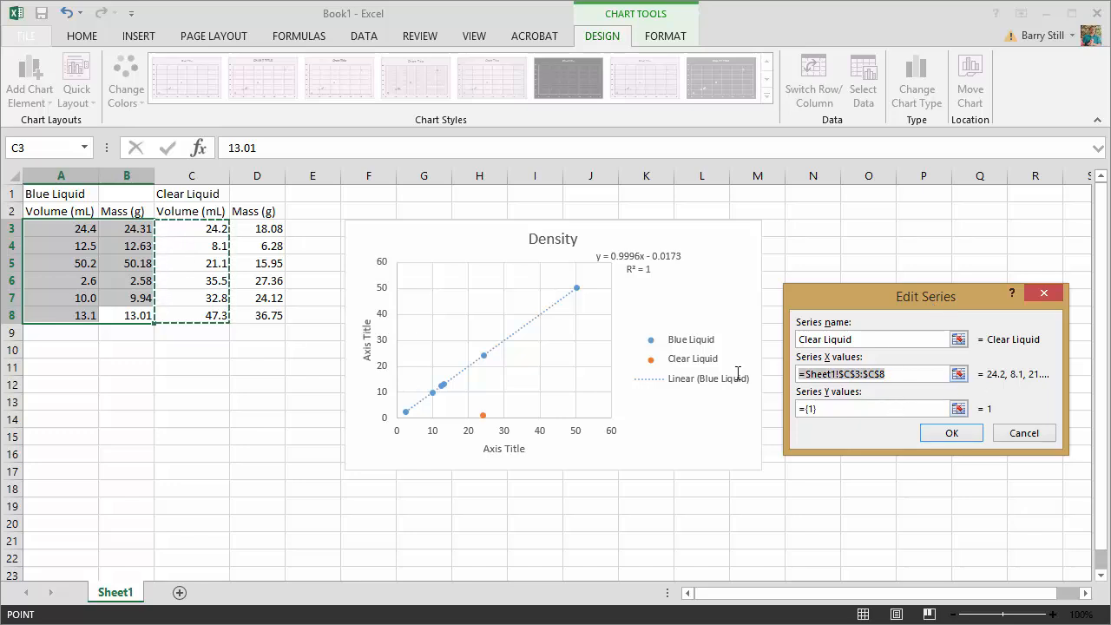
key(BackSpace)
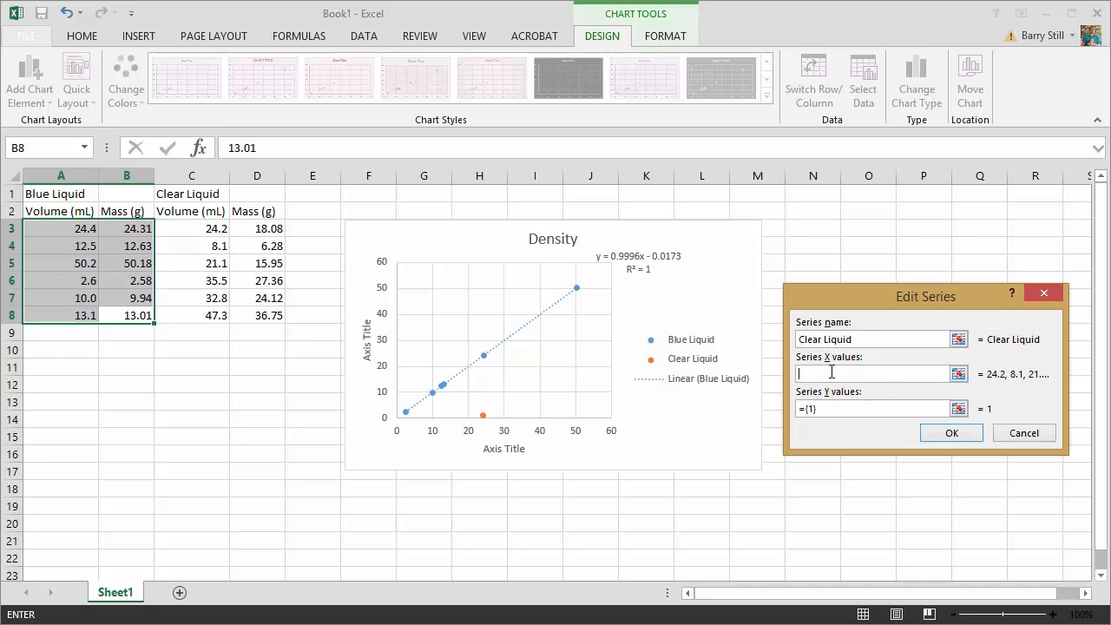
drag(198, 233, 205, 318)
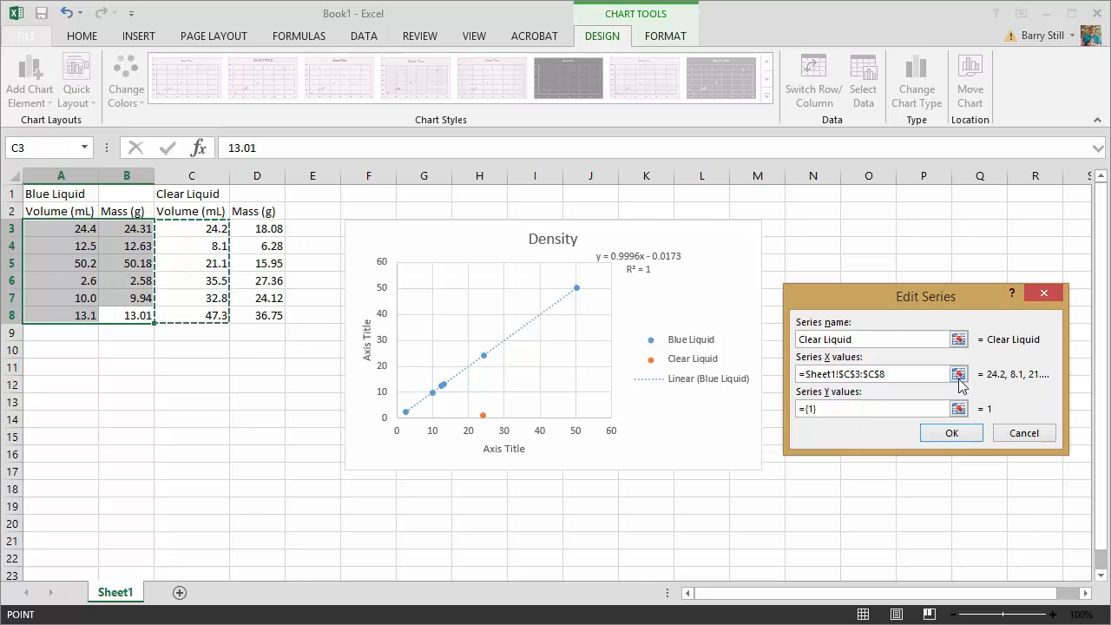
- Set the Clear Liquid series' Y values to the mass data in D3:D8 and accept the chart's data source
click(841, 408)
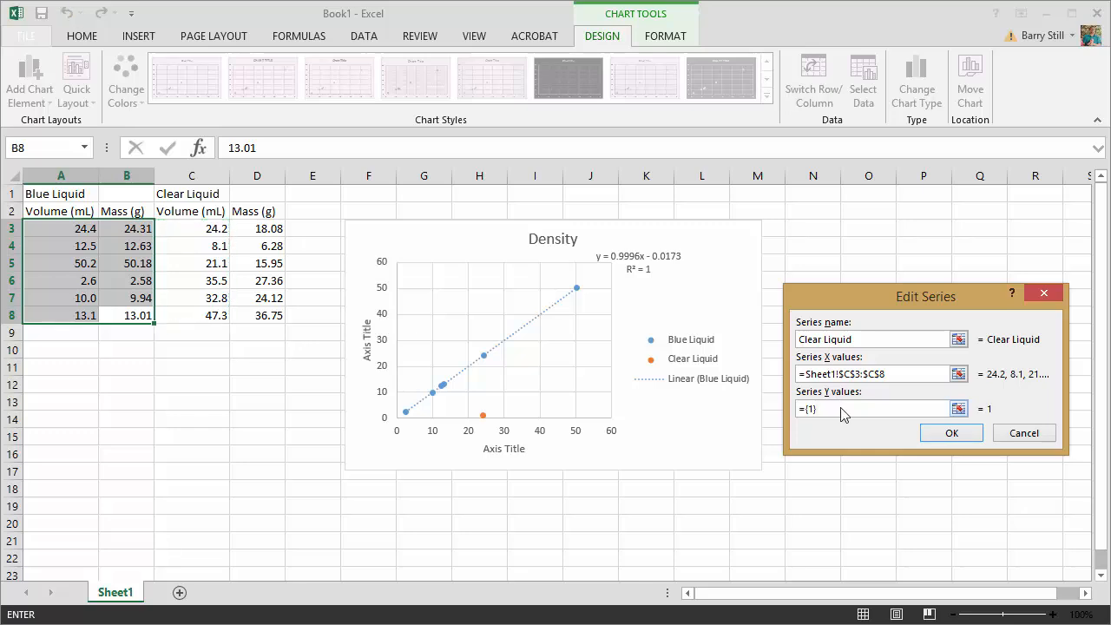
drag(823, 408, 790, 409)
key(BackSpace)
drag(254, 228, 260, 318)
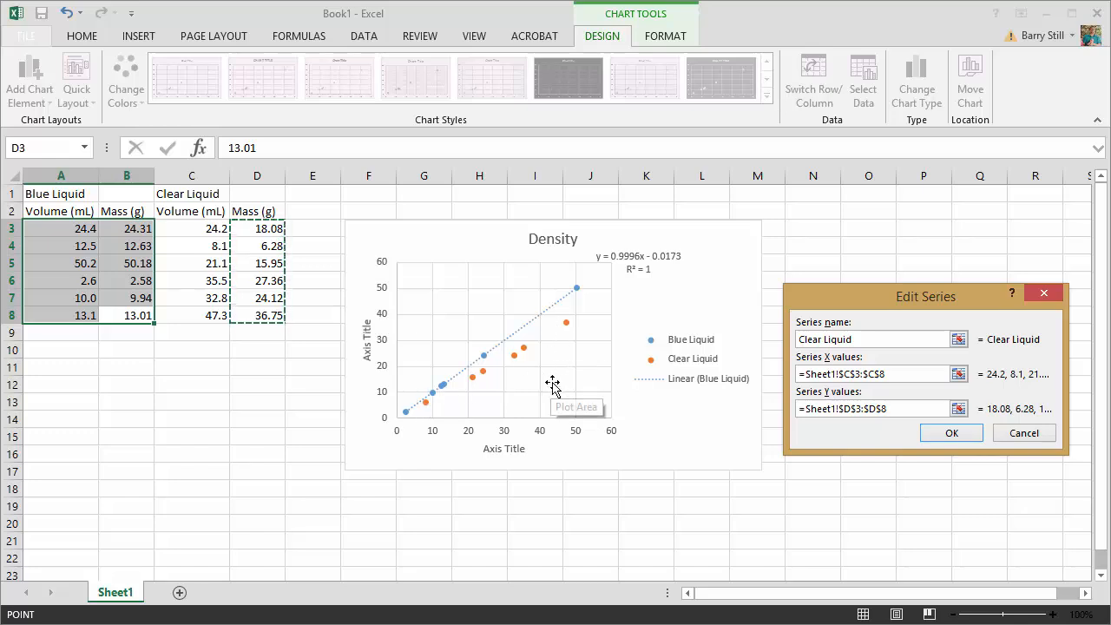
click(951, 433)
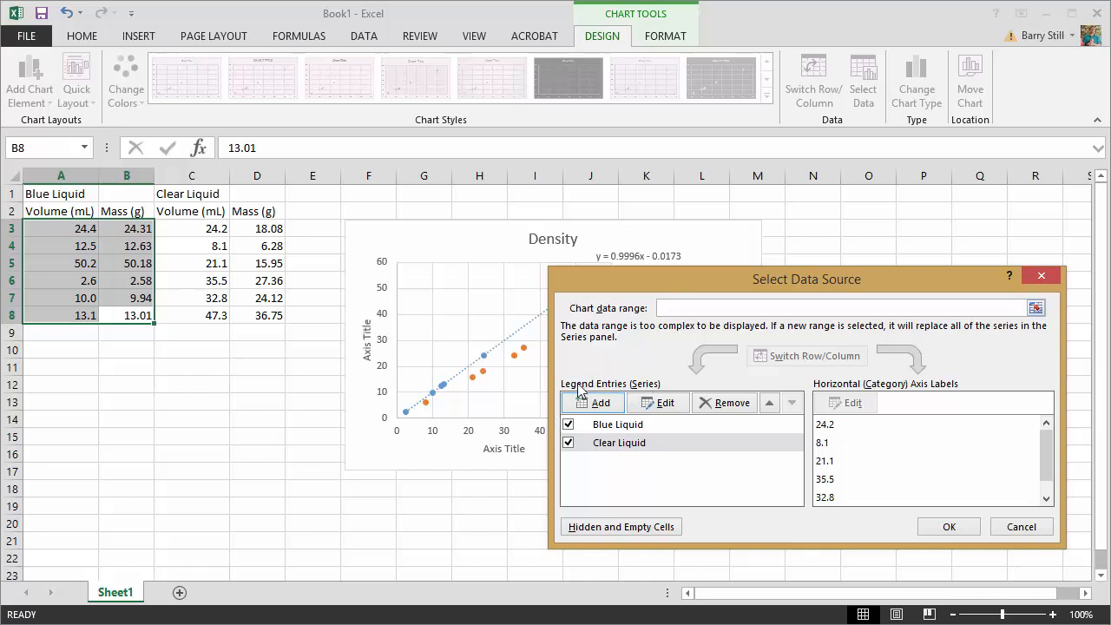
click(949, 526)
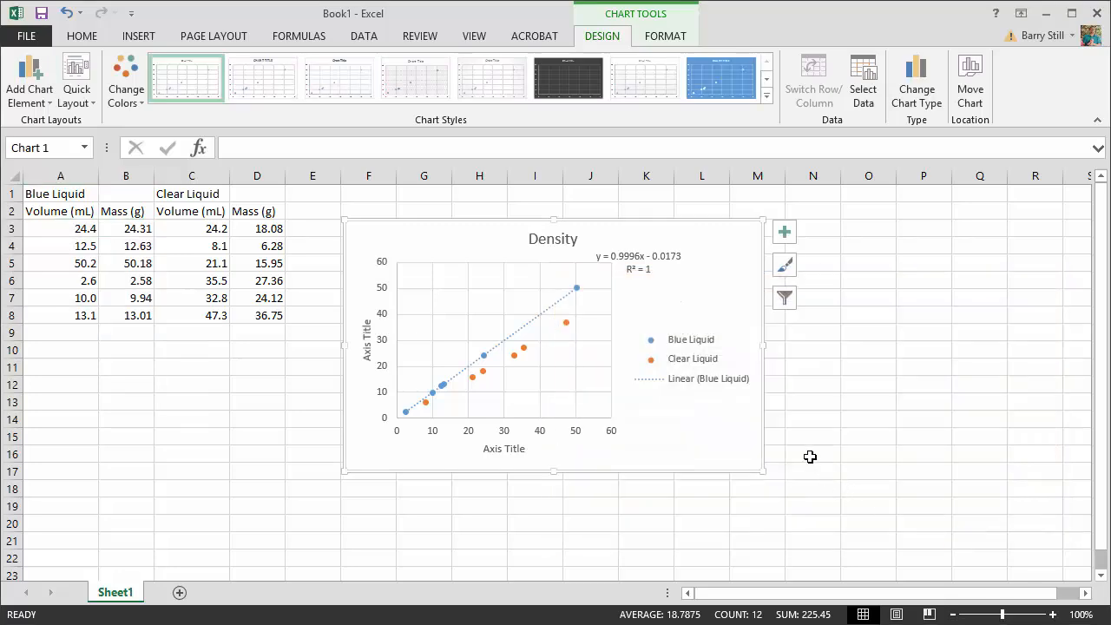
- Add a linear trendline with equation and R-squared value to the Clear Liquid series, and move its label below the Blue Liquid equation
click(785, 235)
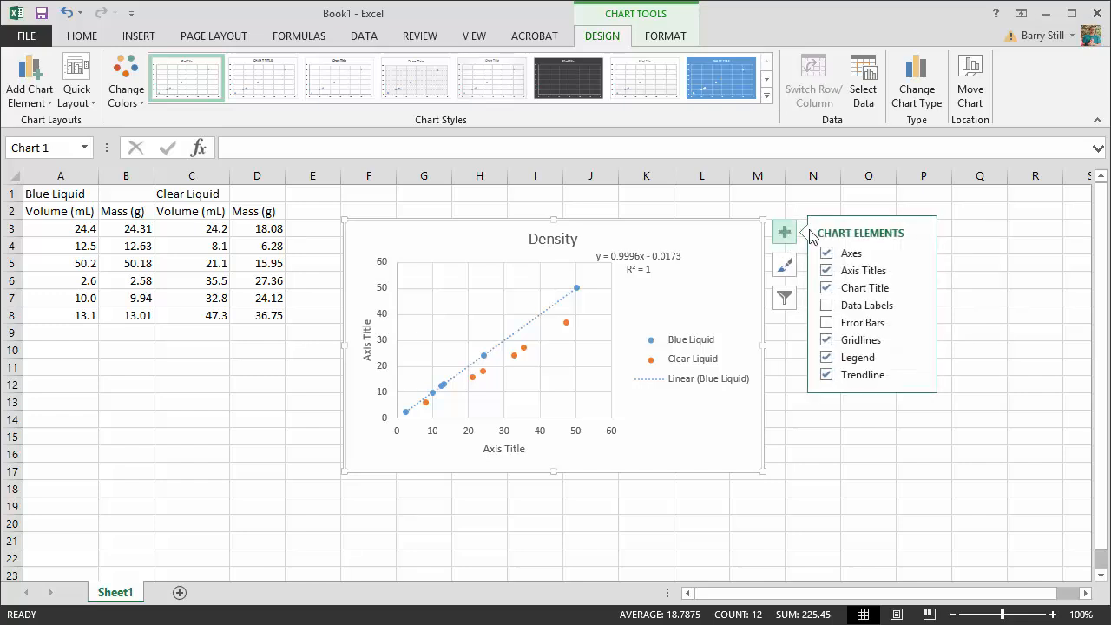
click(921, 376)
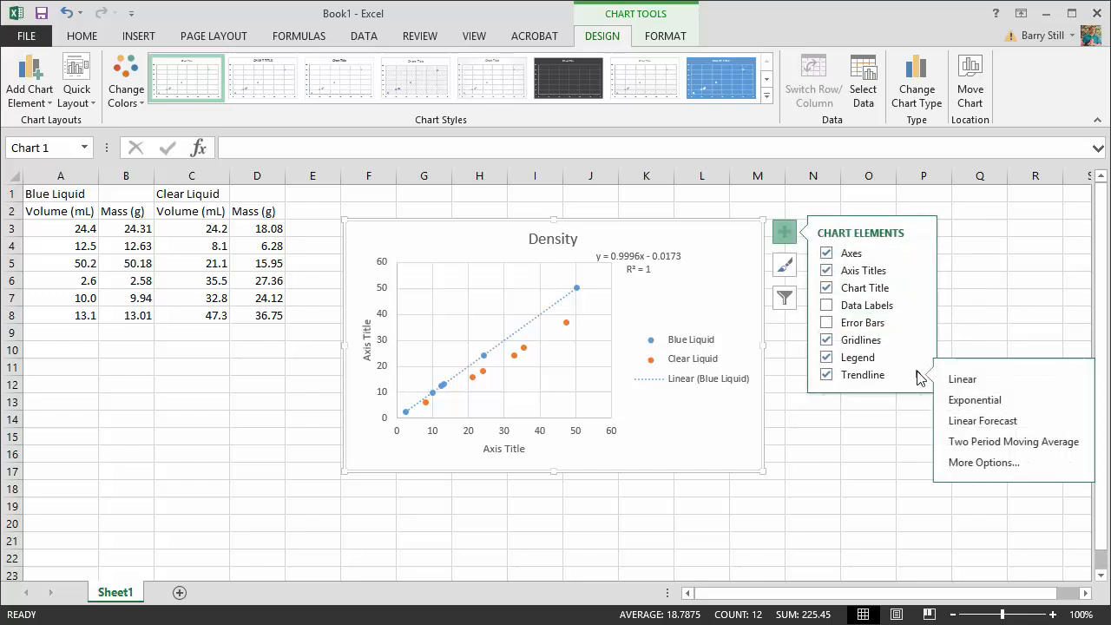
click(993, 465)
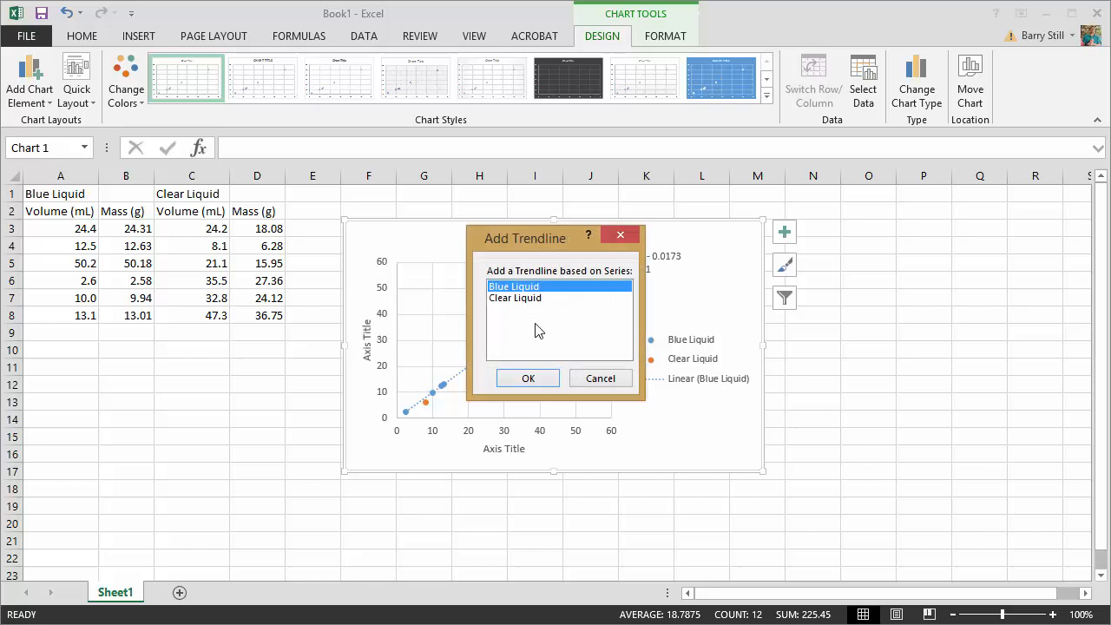
click(508, 297)
click(529, 380)
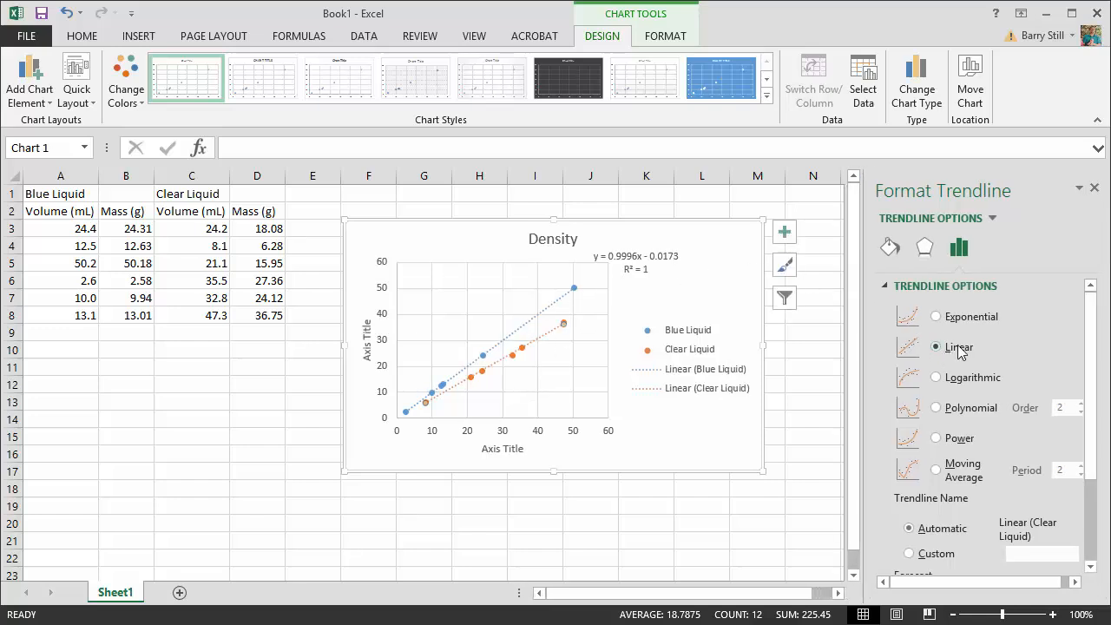
scroll(996, 390, down, 3)
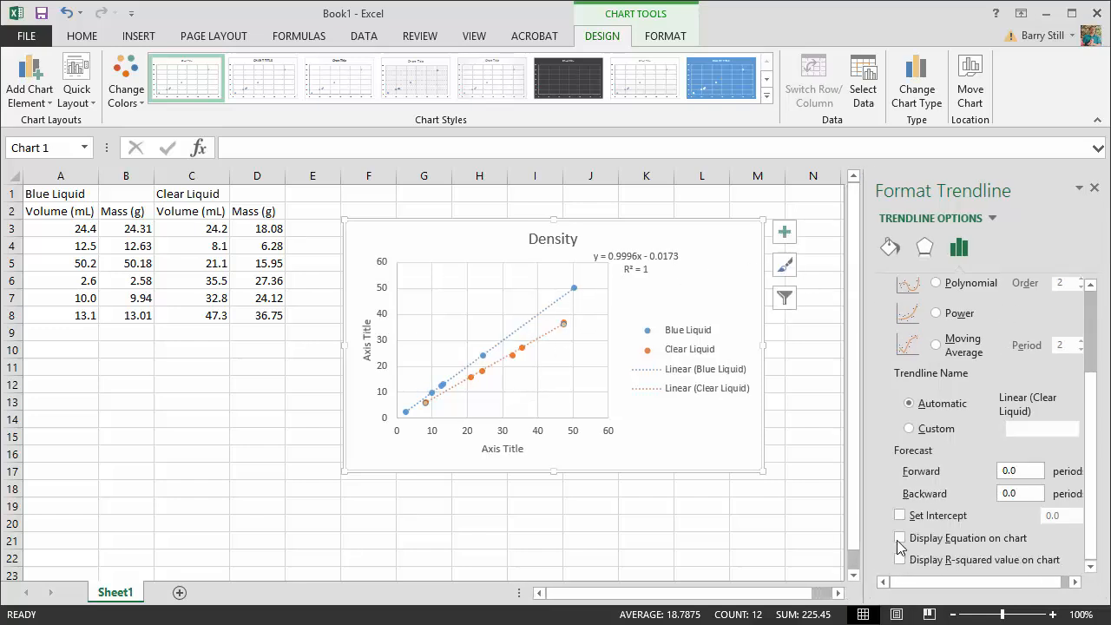
click(900, 539)
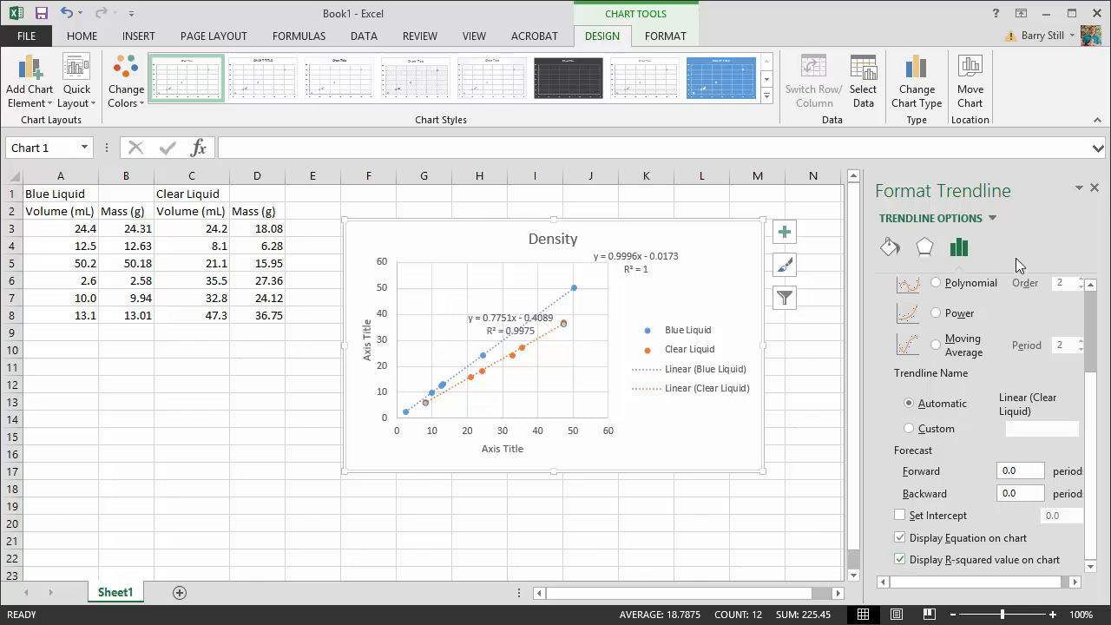
click(1094, 188)
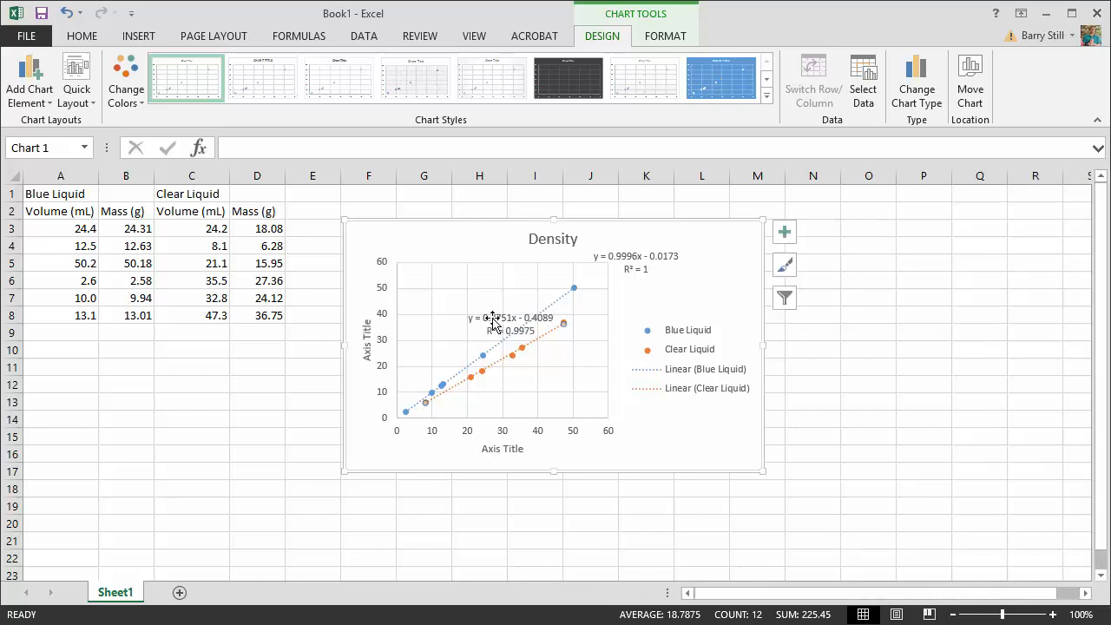
drag(497, 317, 616, 300)
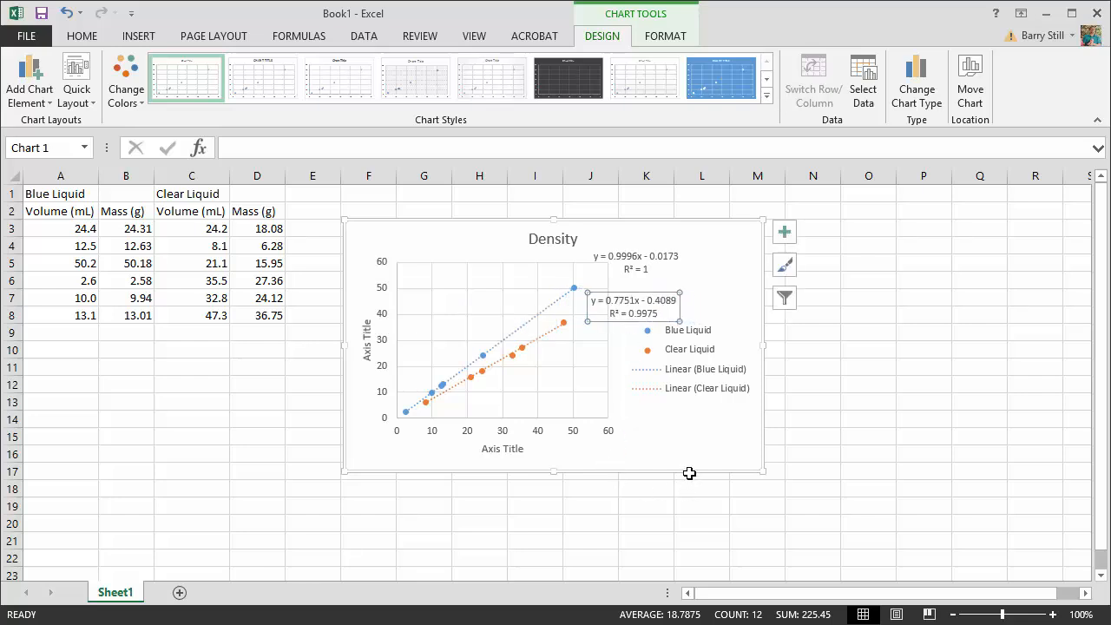
click(665, 444)
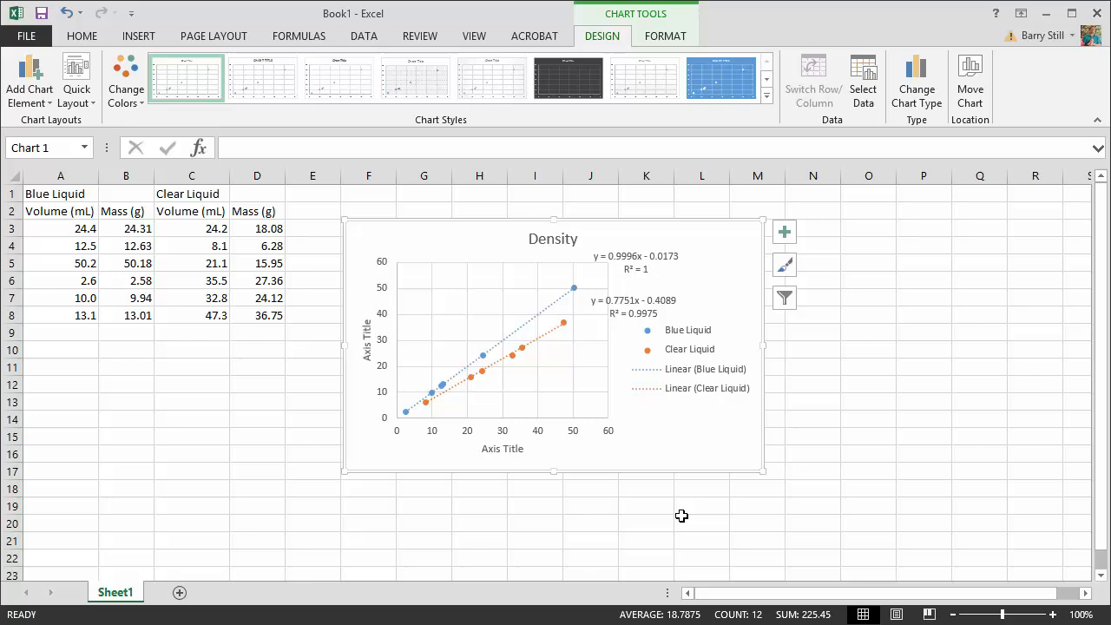